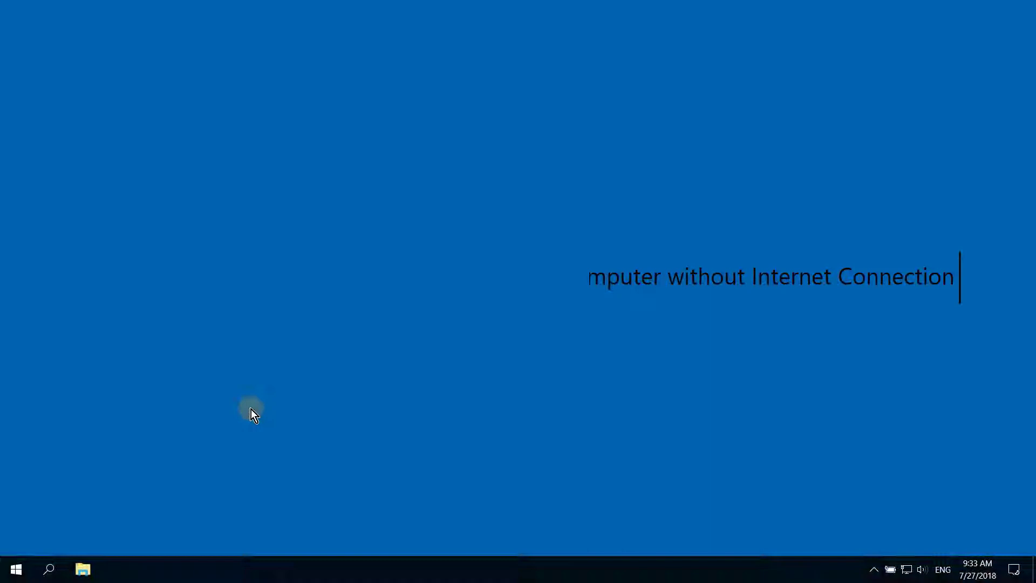
# Launch TRUMPF License Expert as administrator from the Start menu's TRUMPF folder.
pyautogui.click(16, 570)
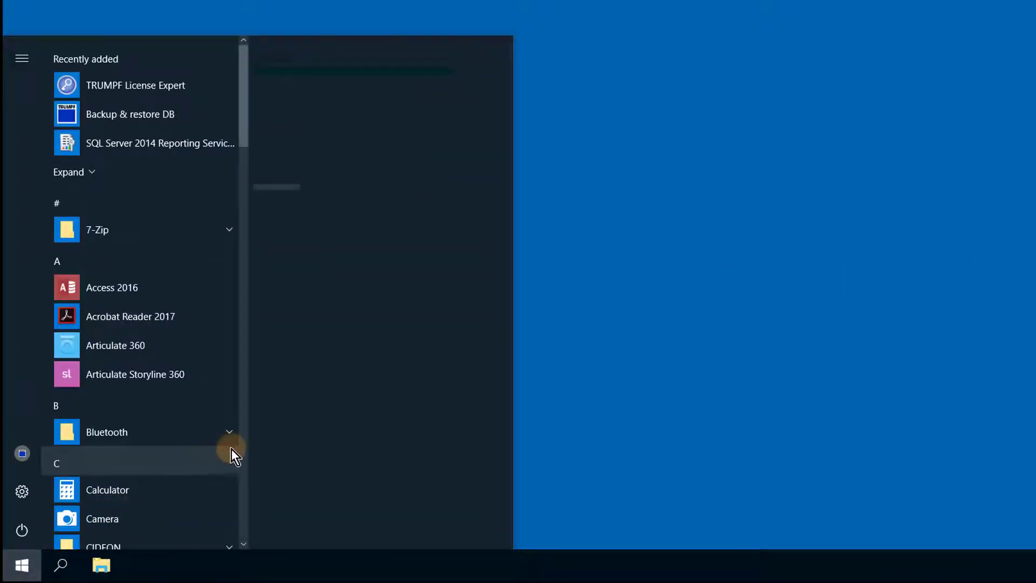
pyautogui.scroll(-15, 237, 447)
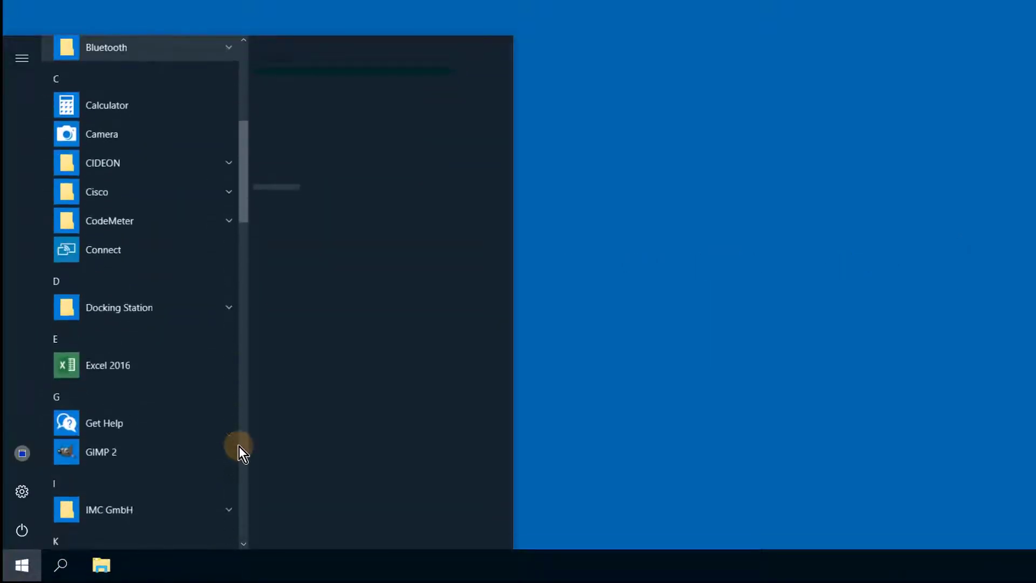
pyautogui.scroll(-14, 245, 448)
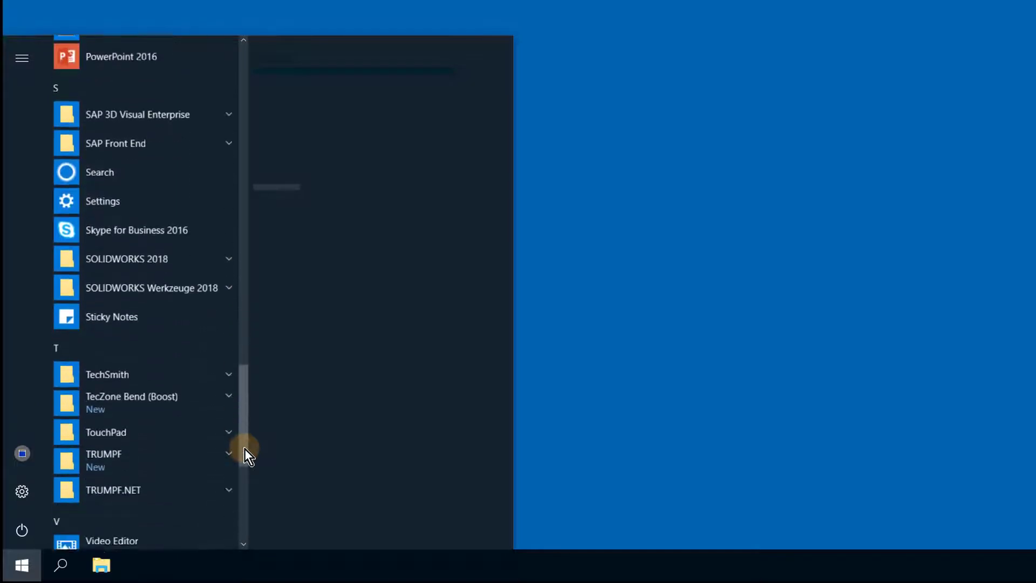
pyautogui.scroll(-1, 245, 449)
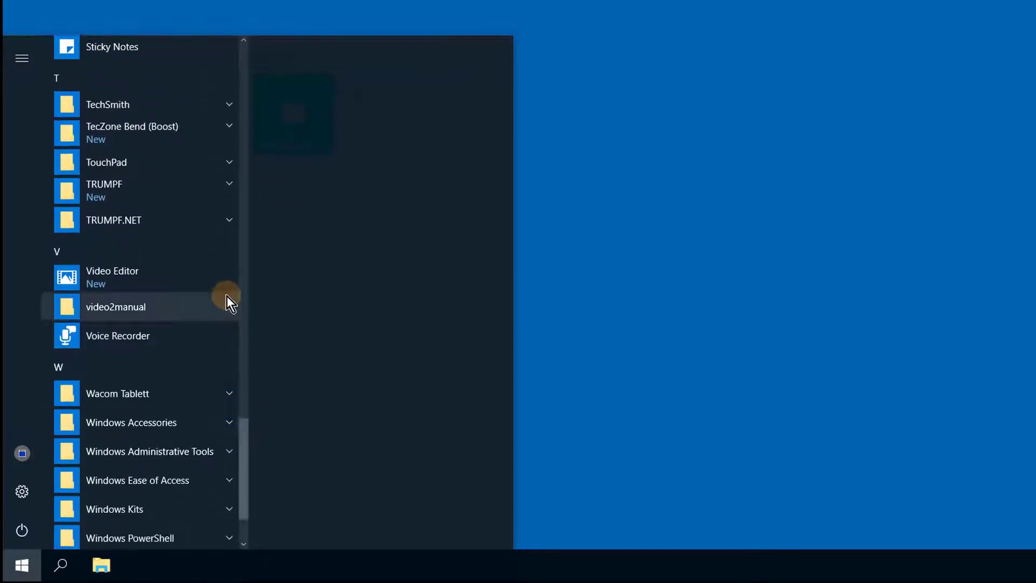
pyautogui.click(229, 186)
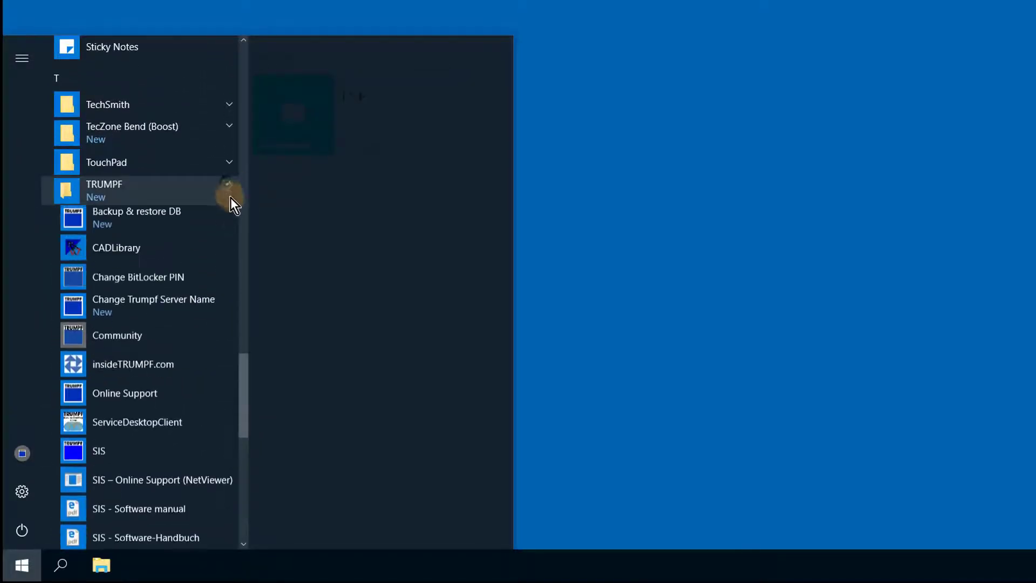
pyautogui.scroll(-1, 241, 366)
pyautogui.moveTo(241, 364); pyautogui.dragTo(240, 429)
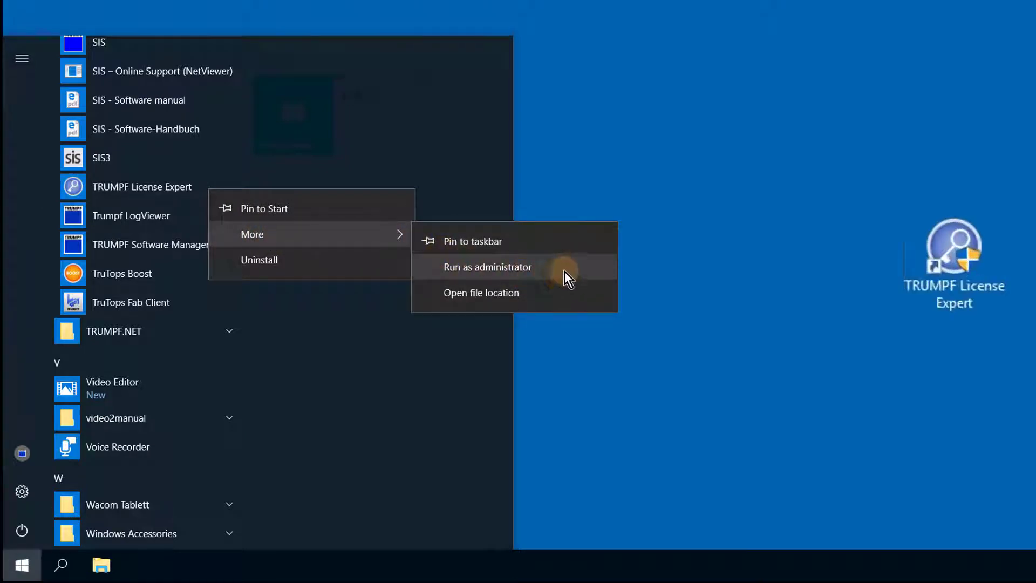
pyautogui.click(591, 268)
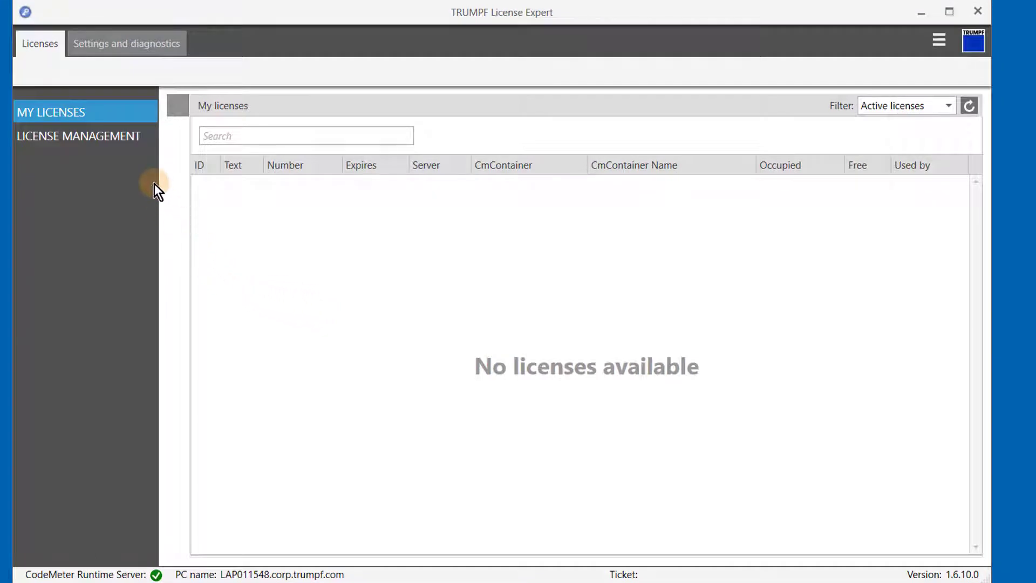
# Paste the licence ticket under License Management, save it, and expand the License management section.
pyautogui.click(143, 136)
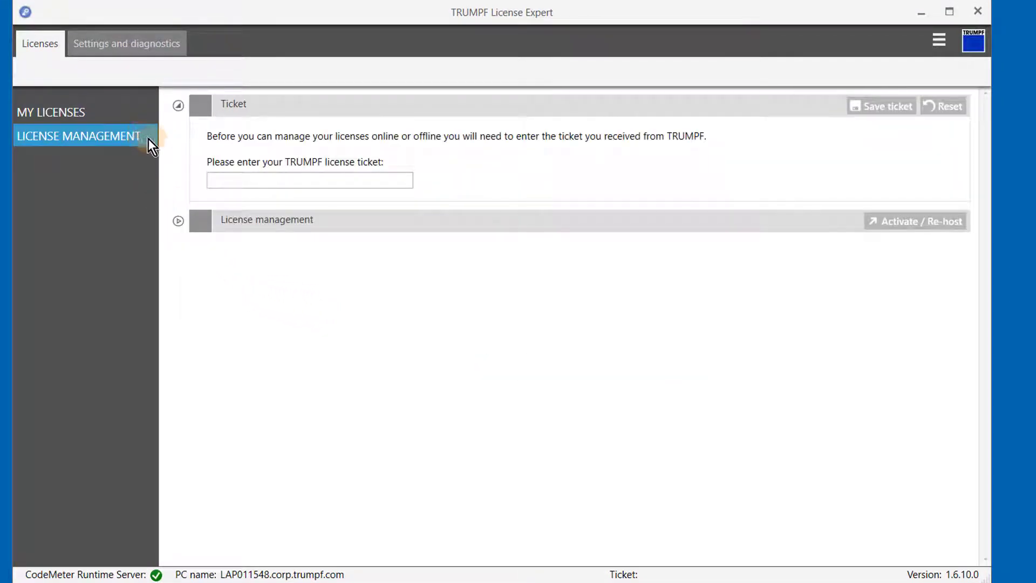
pyautogui.rightClick(231, 180)
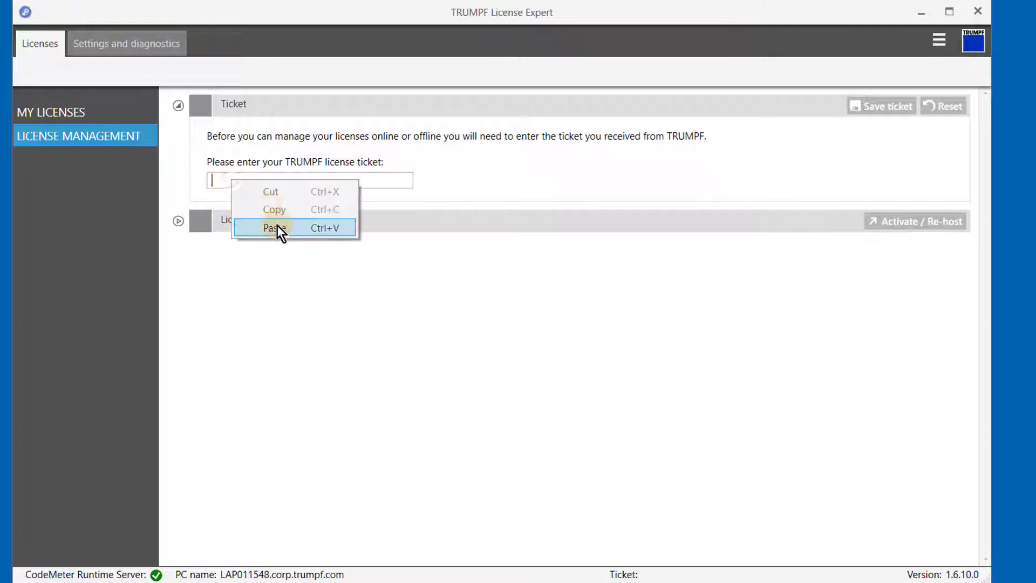
pyautogui.click(305, 229)
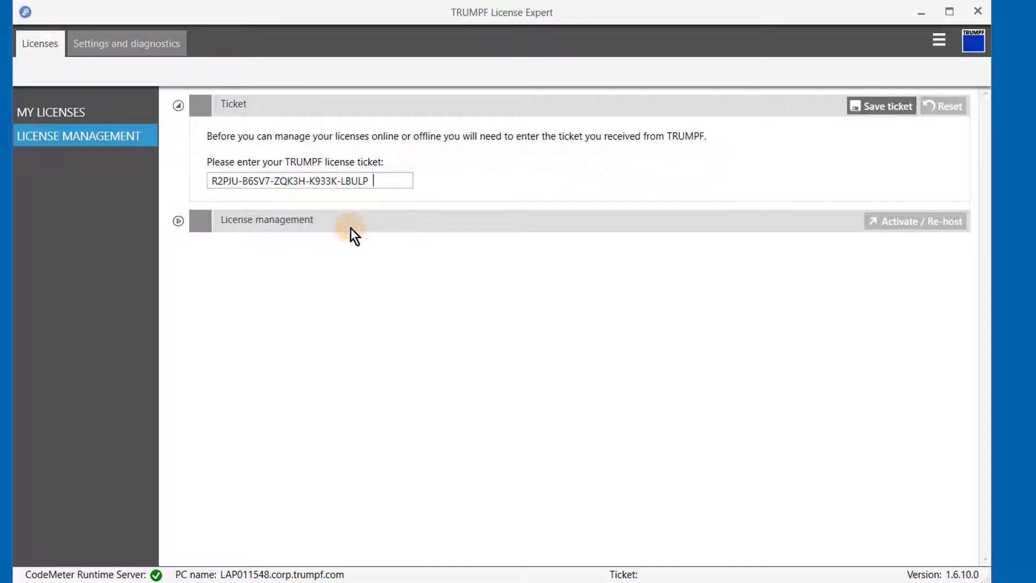
pyautogui.click(907, 107)
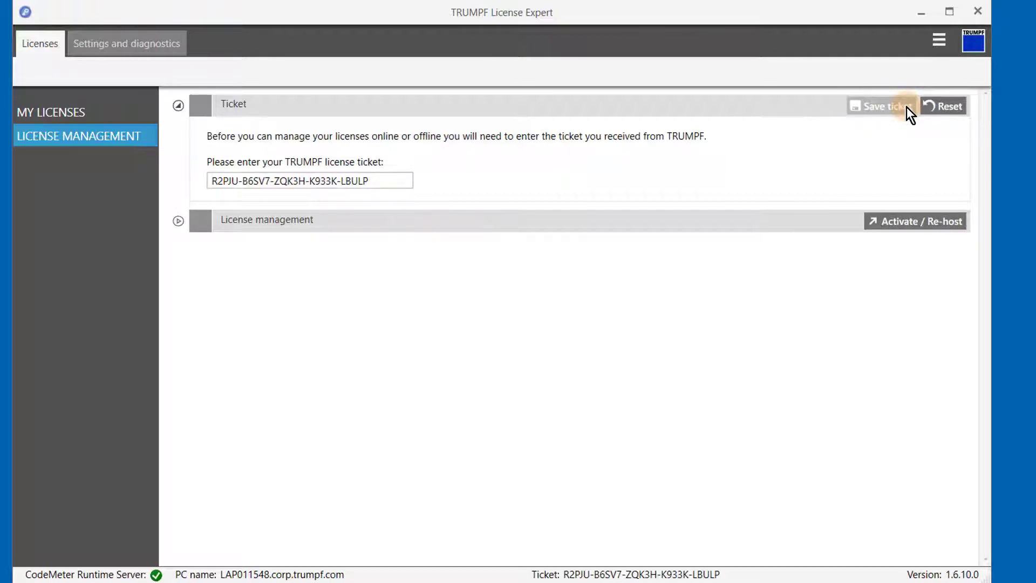
pyautogui.click(179, 220)
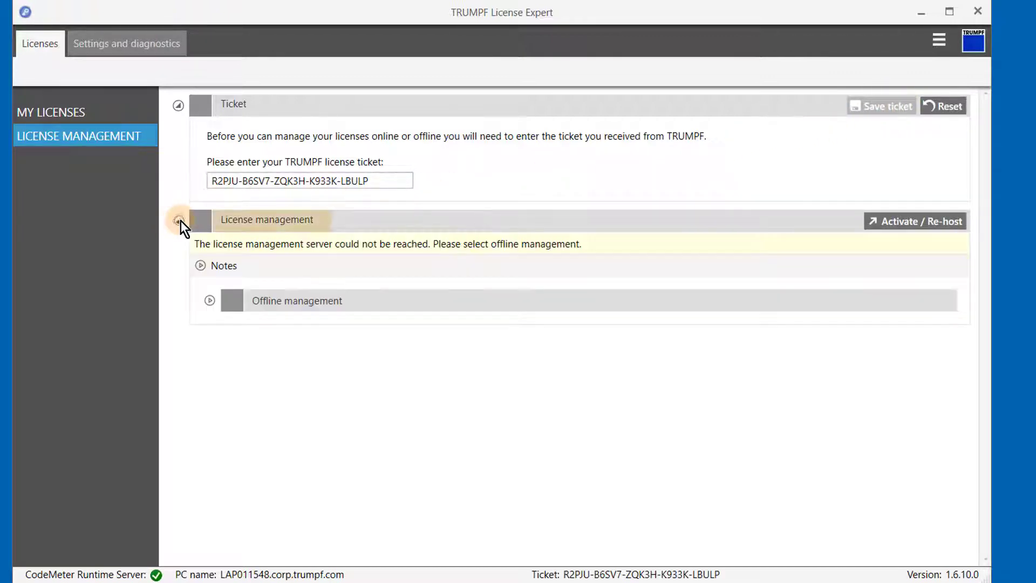
# Expand Notes, Offline management and the Offline management steps to reveal export and import rows.
pyautogui.click(200, 266)
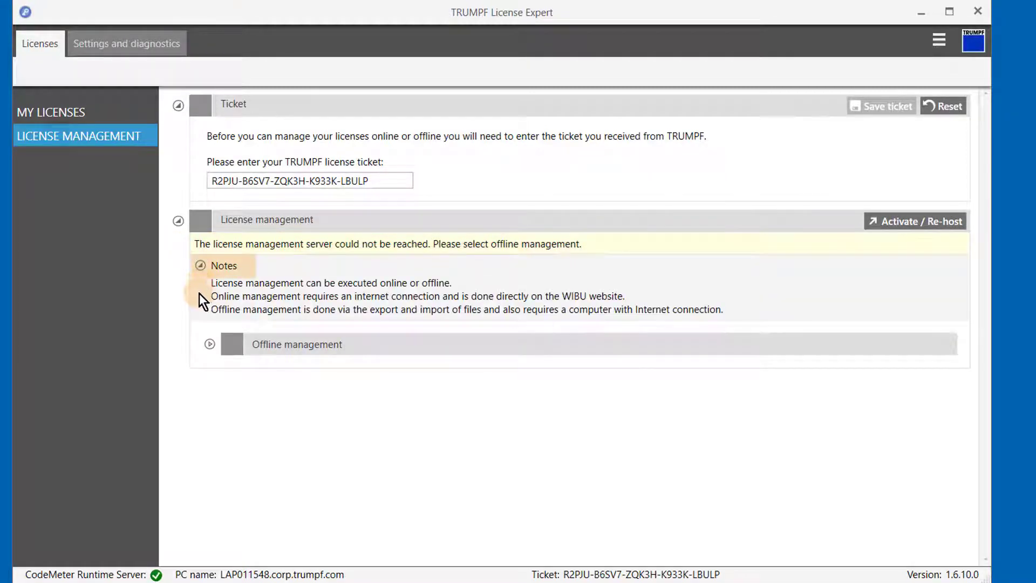
pyautogui.click(209, 344)
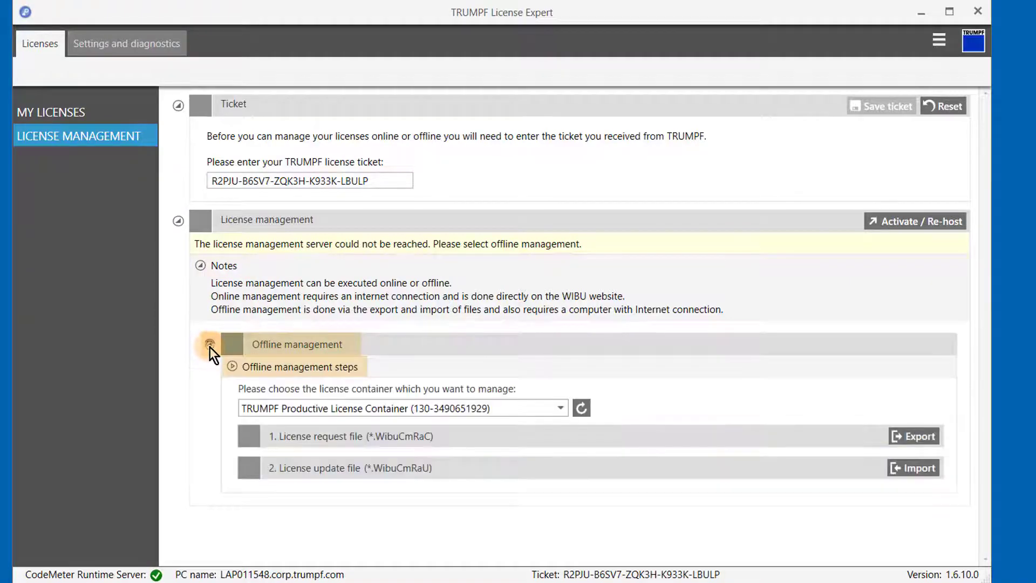
pyautogui.click(232, 366)
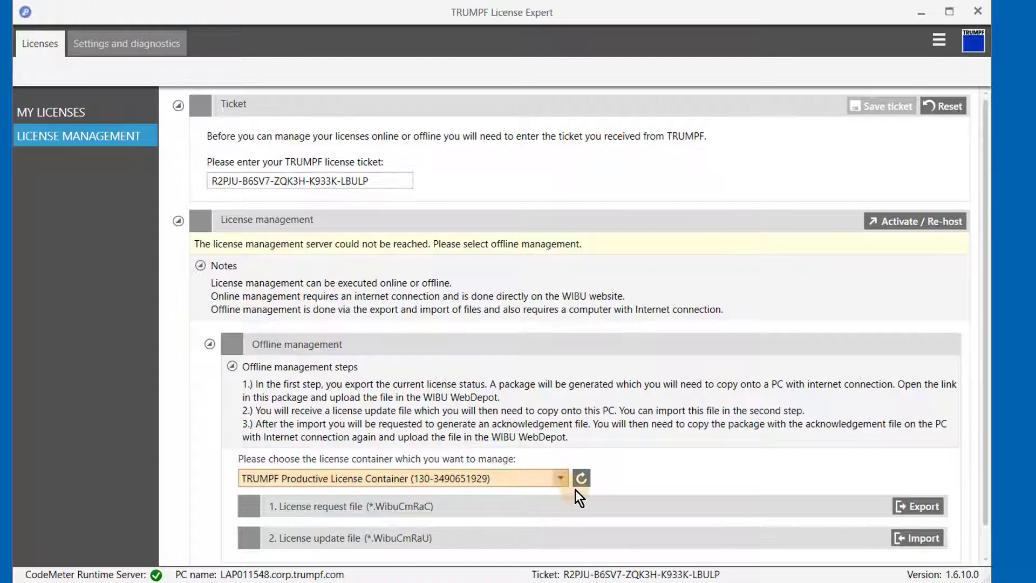
# Export the license request package as a zip to USB Drive (E:).
pyautogui.click(941, 510)
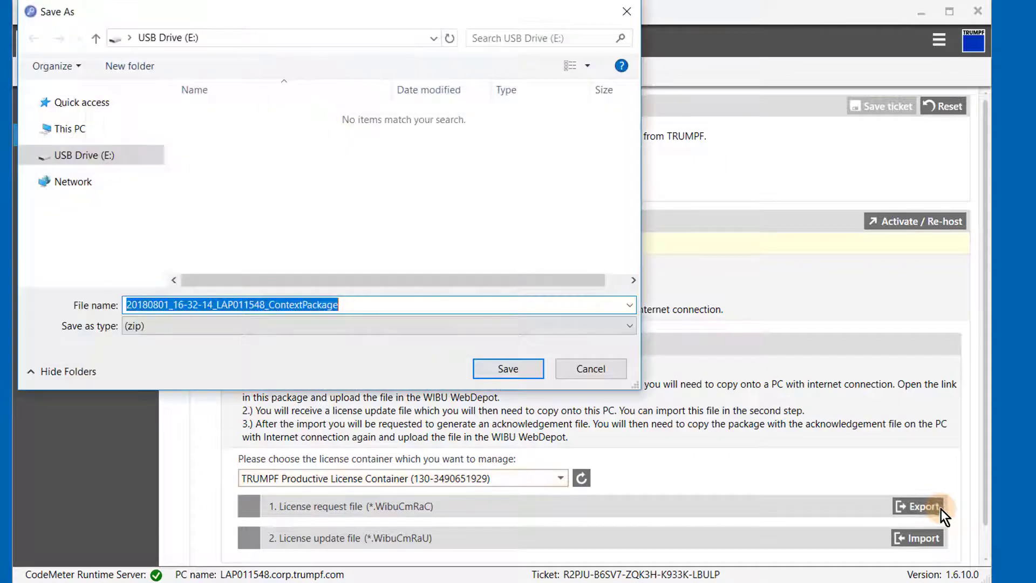
pyautogui.click(108, 157)
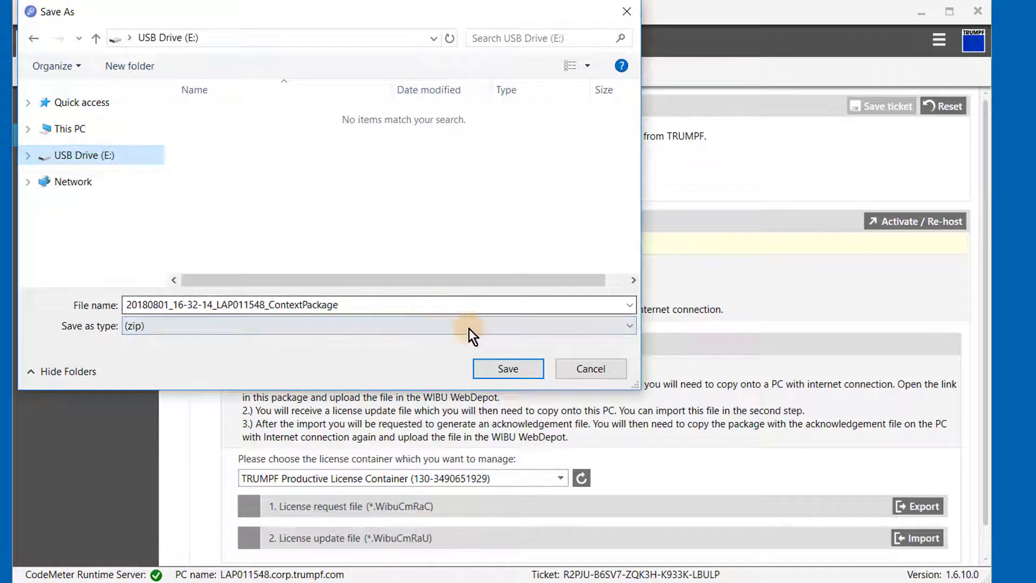
pyautogui.click(511, 375)
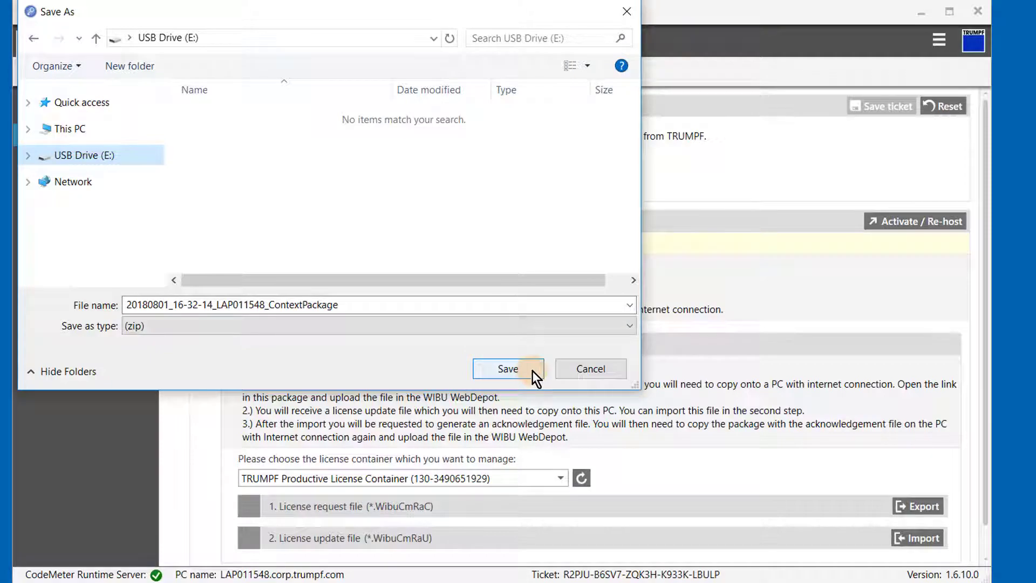
pyautogui.click(532, 371)
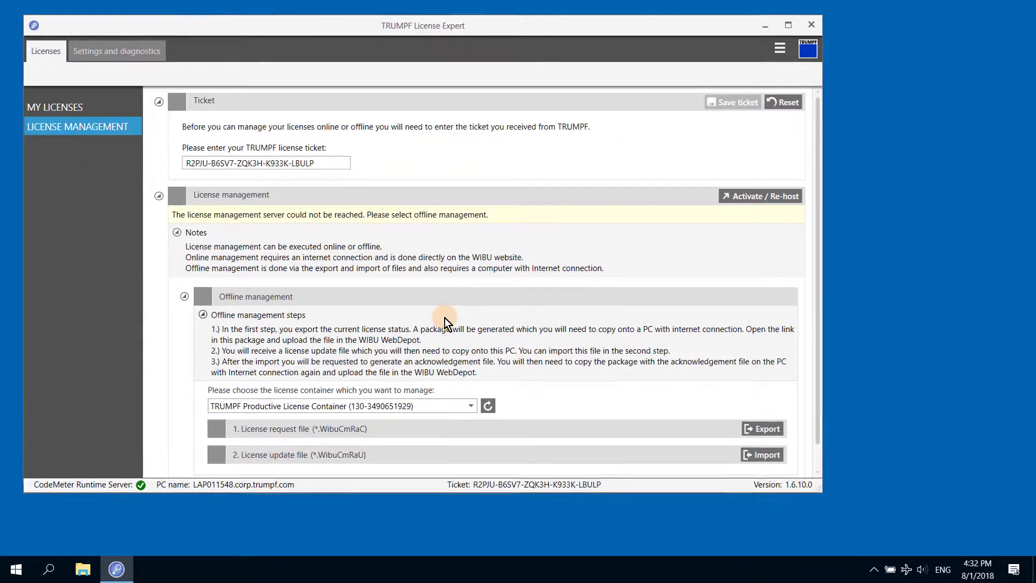
# Eject the USB drive from the system tray's Eject Mass Storage option.
pyautogui.click(874, 571)
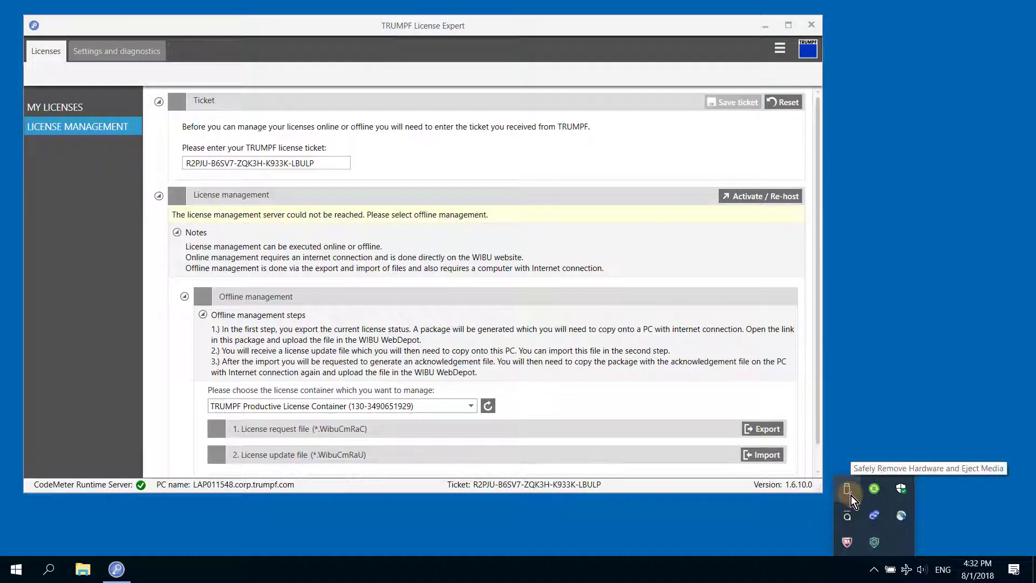
pyautogui.click(850, 496)
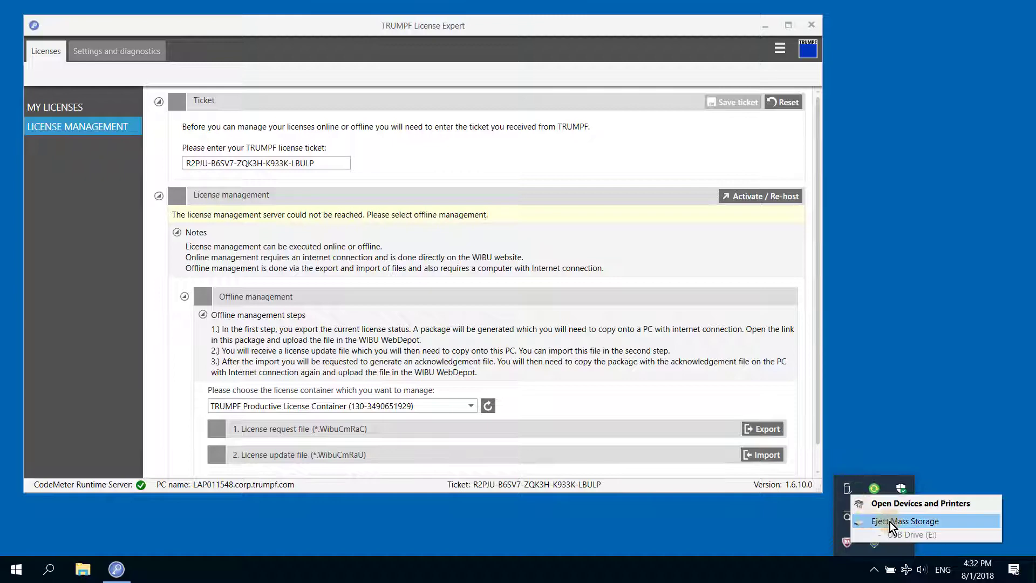
pyautogui.click(941, 523)
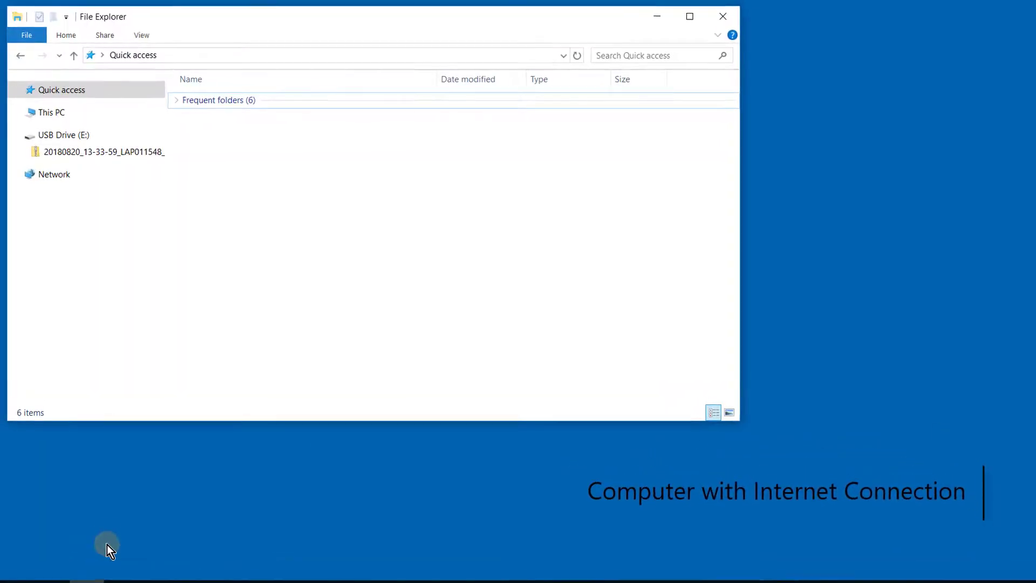
# Extract the context package zip on USB Drive (E:) and open its LinkWebDepot shortcut.
pyautogui.click(100, 136)
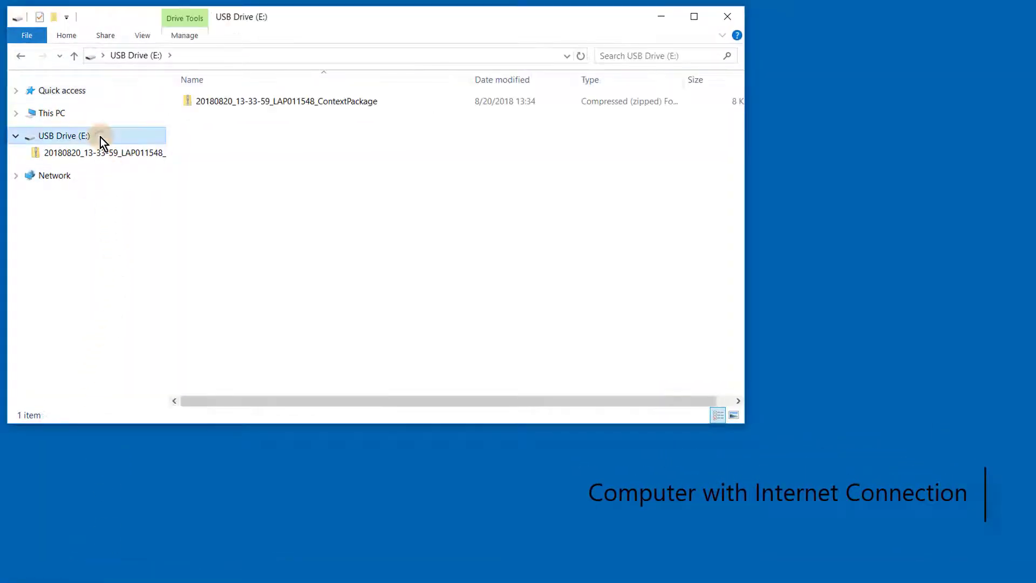
pyautogui.click(378, 100)
pyautogui.rightClick(378, 101)
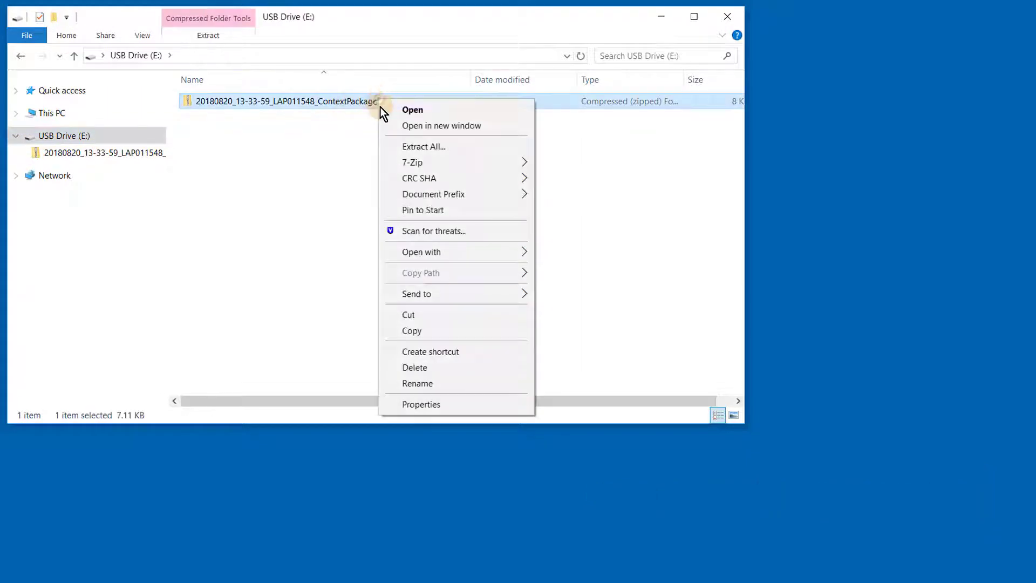
pyautogui.click(456, 148)
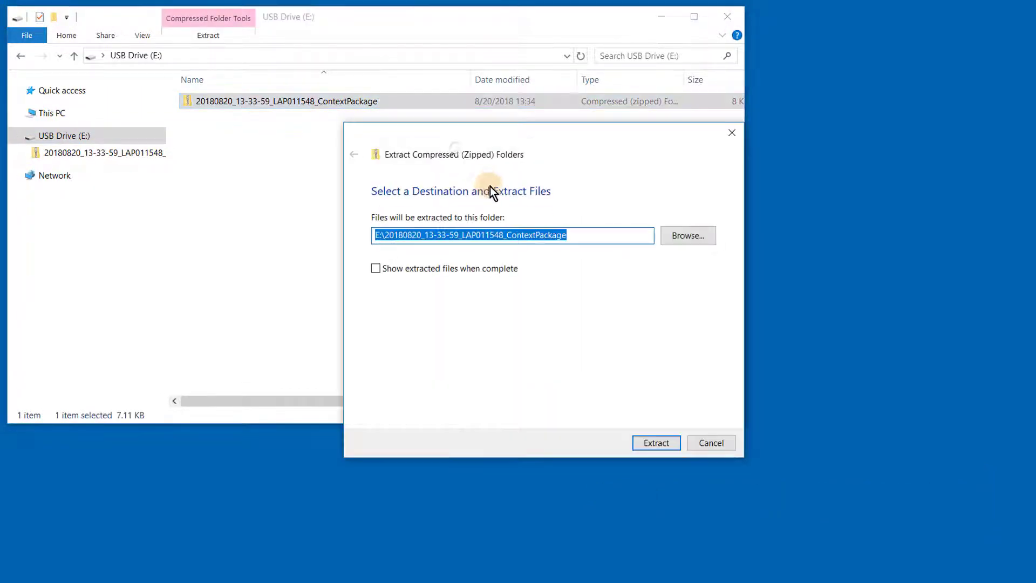
pyautogui.click(673, 445)
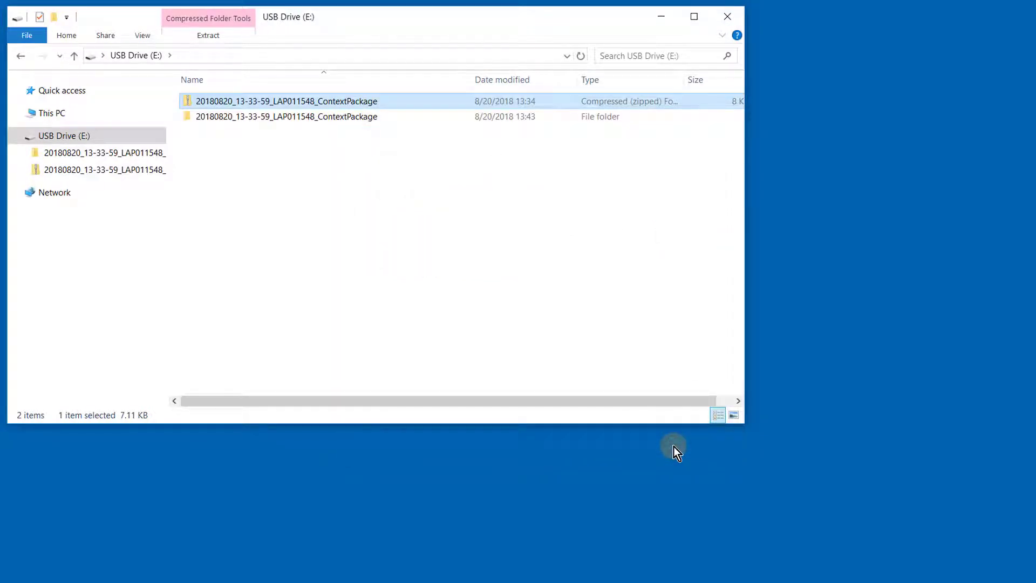
pyautogui.doubleClick(393, 118)
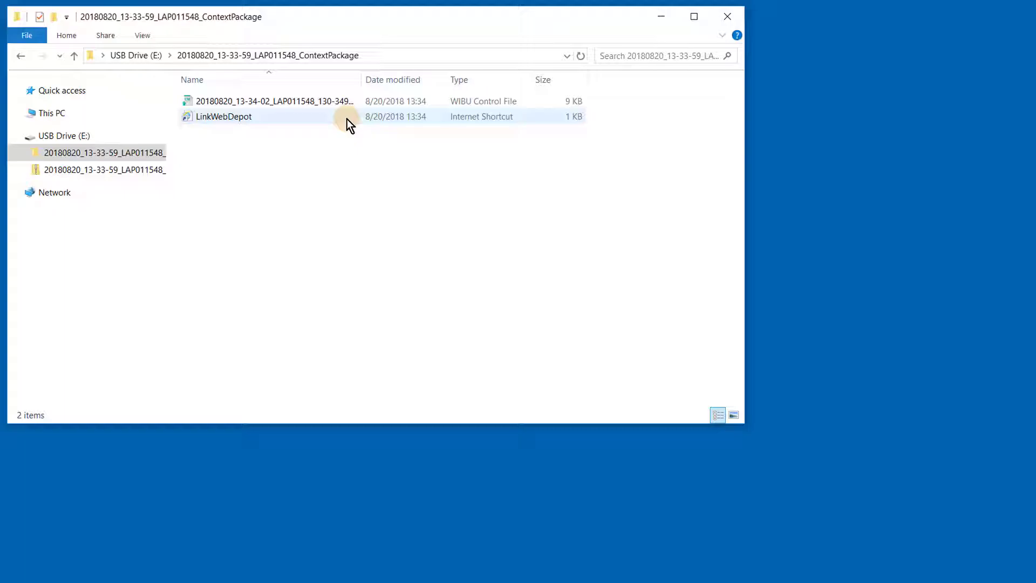
pyautogui.doubleClick(346, 119)
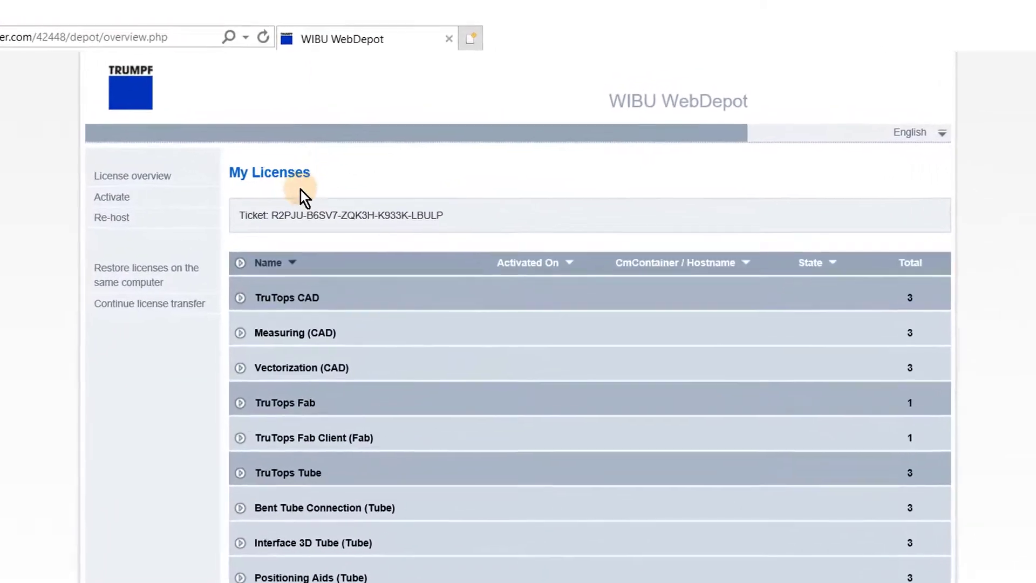
# Expand and collapse the WebDepot license groups, then go to the Activate page.
pyautogui.click(240, 264)
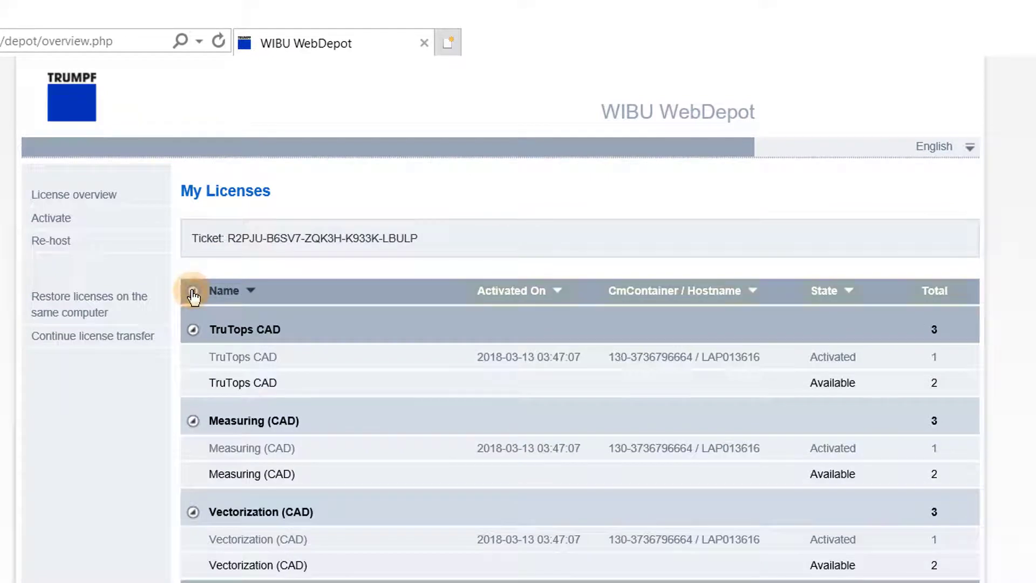
pyautogui.click(194, 294)
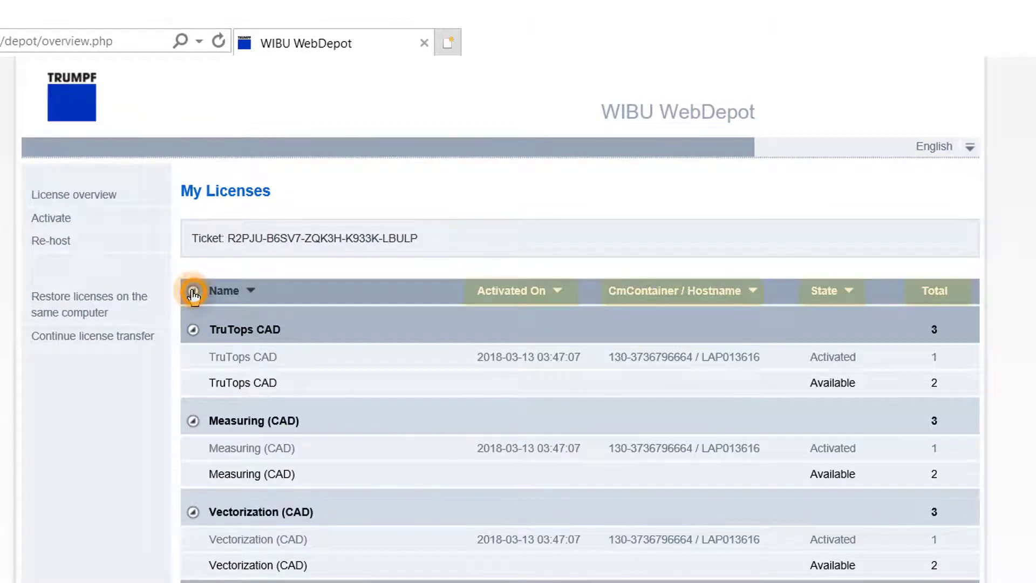
pyautogui.click(193, 294)
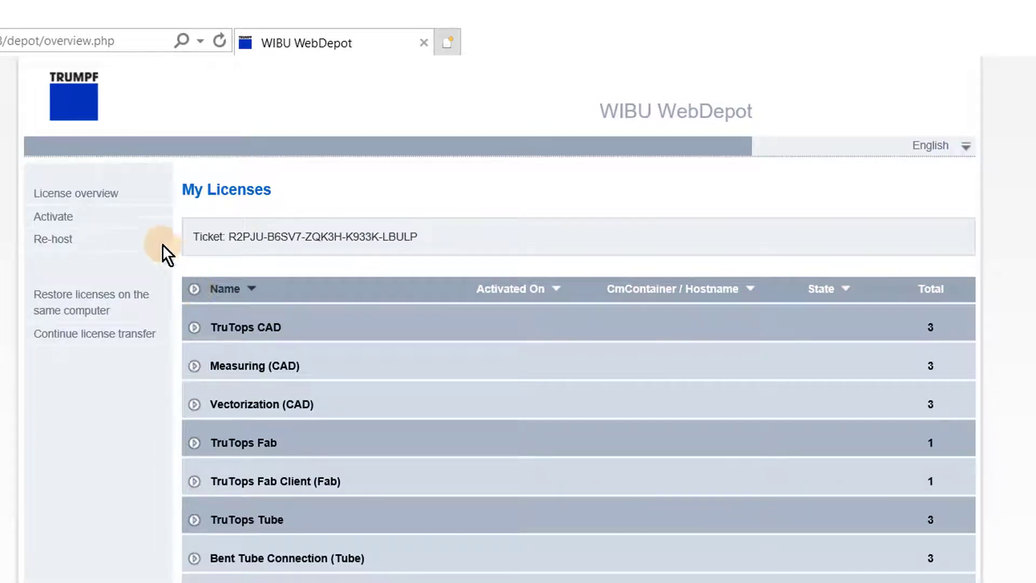
pyautogui.click(131, 220)
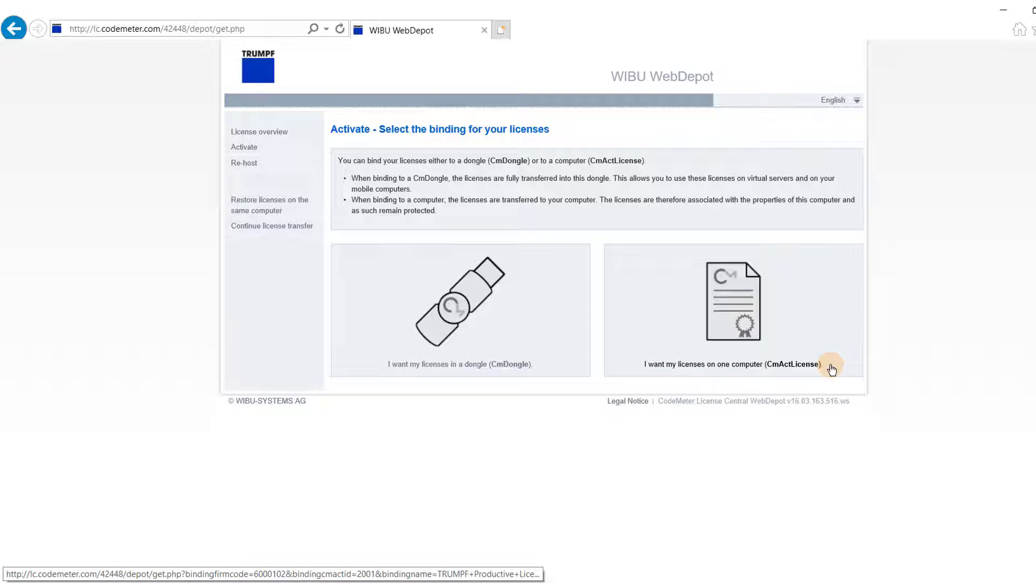
# Bind licenses to one computer (CmActLicense) and pick the ContextPackage's WIBU Control File as request.
pyautogui.click(832, 369)
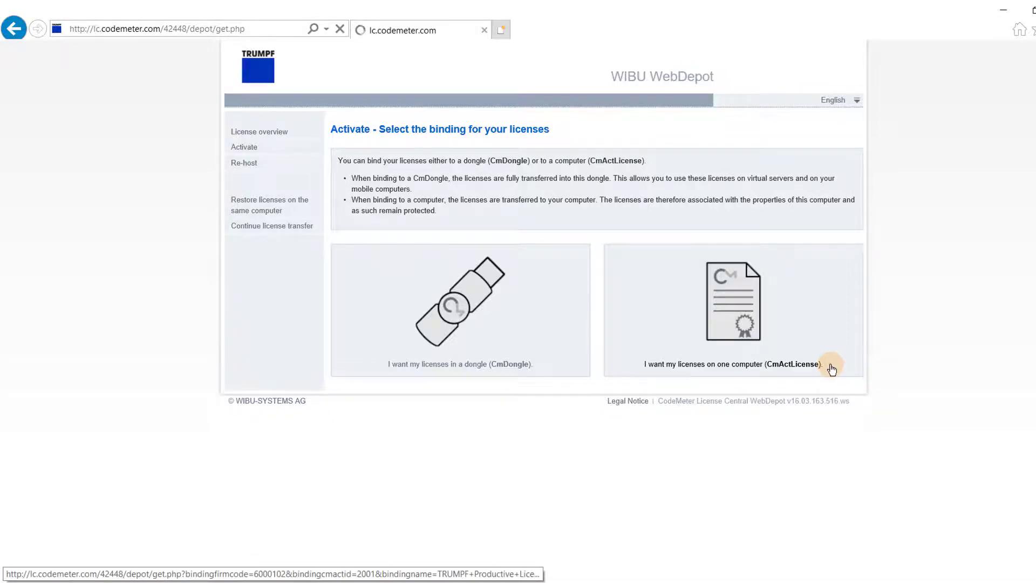
pyautogui.scroll(-5, 829, 369)
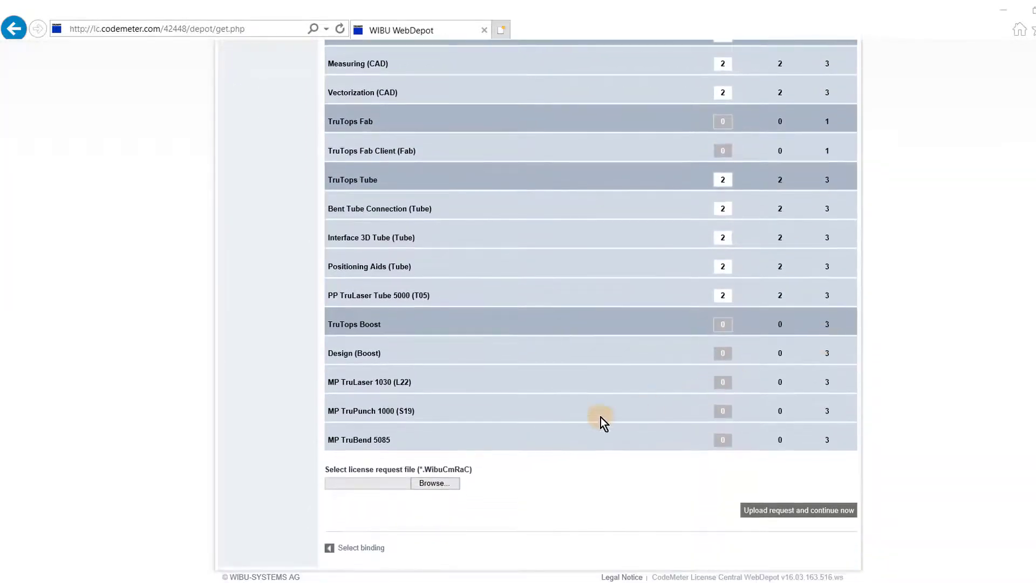
pyautogui.click(448, 486)
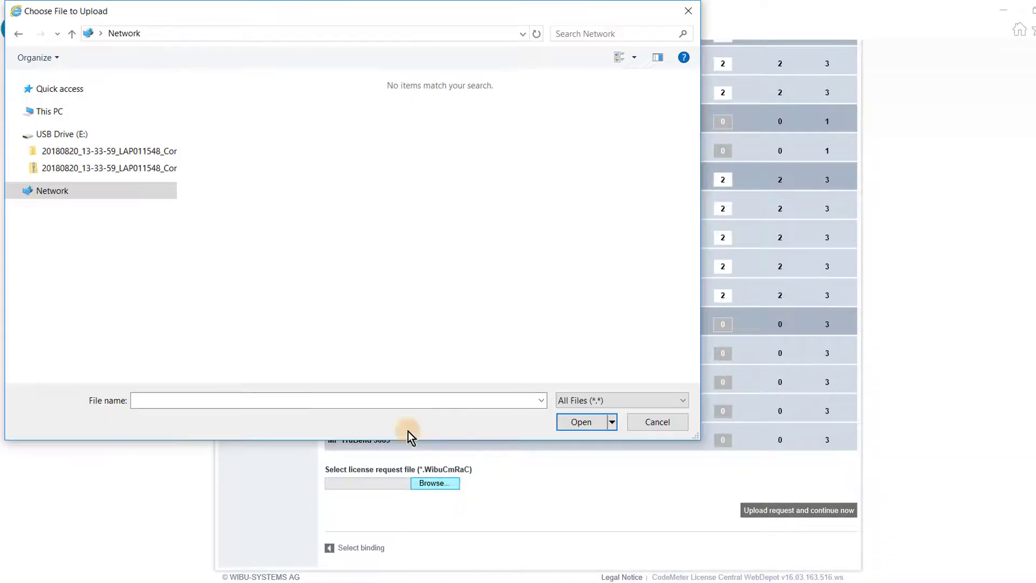
pyautogui.click(105, 135)
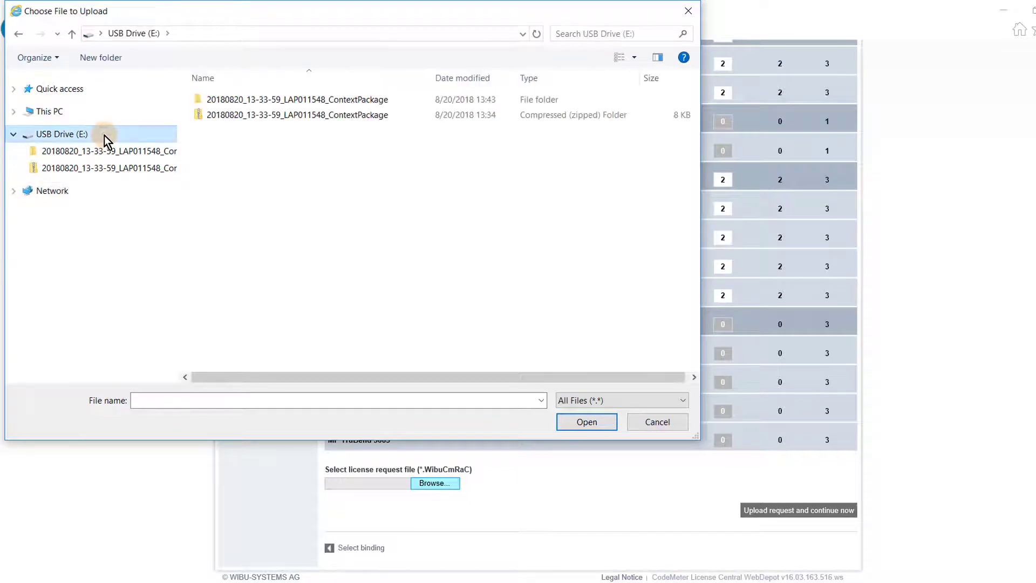
pyautogui.doubleClick(390, 99)
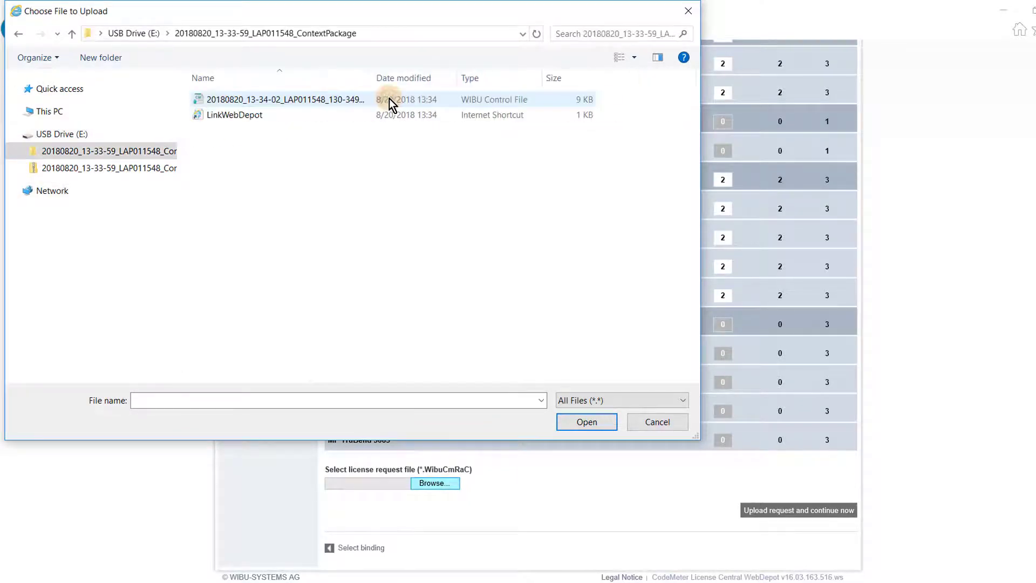
pyautogui.doubleClick(367, 101)
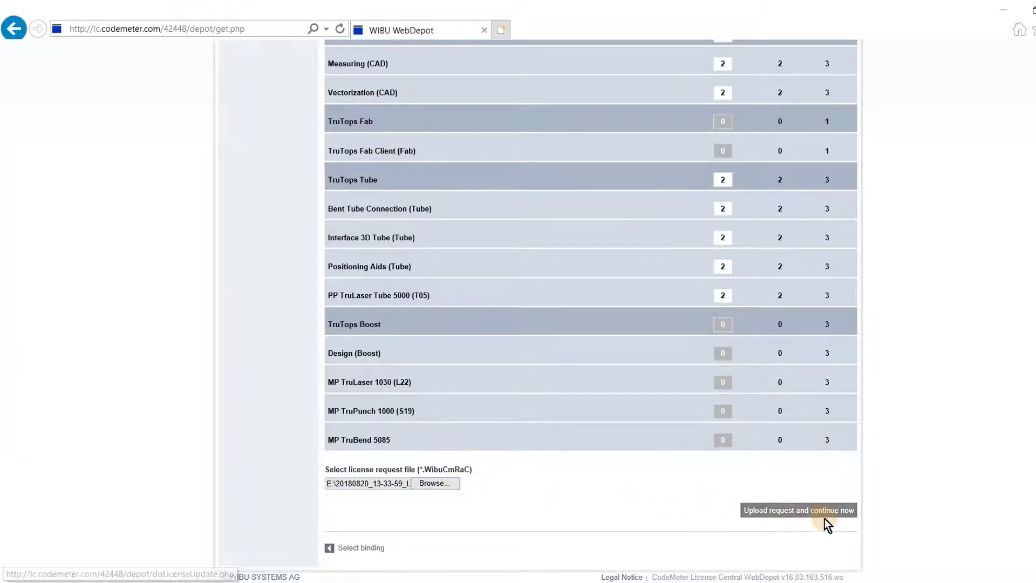
# Upload the request and save the update.WibuCmRaU license update file to USB Drive (E:).
pyautogui.click(854, 518)
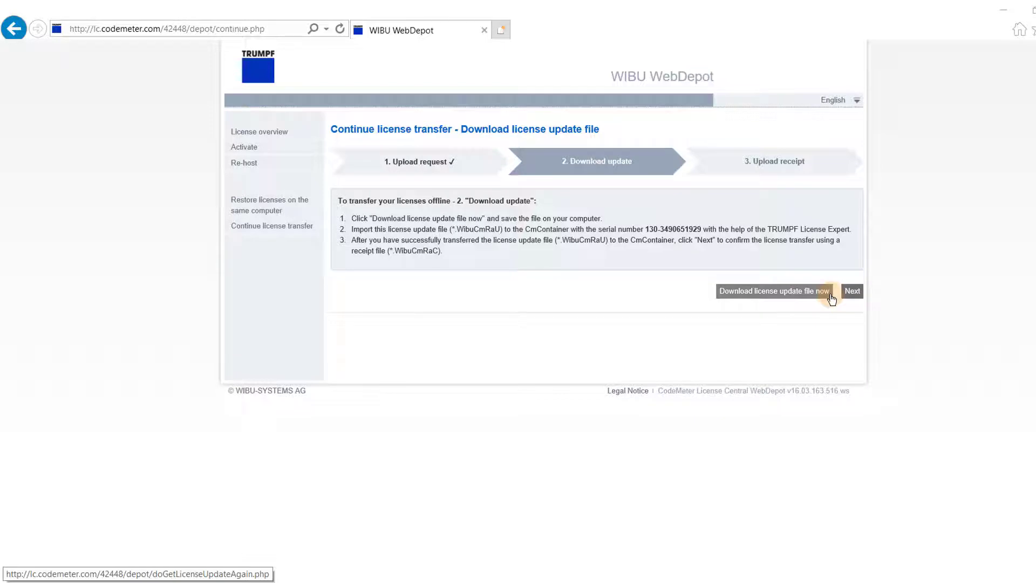
pyautogui.click(832, 298)
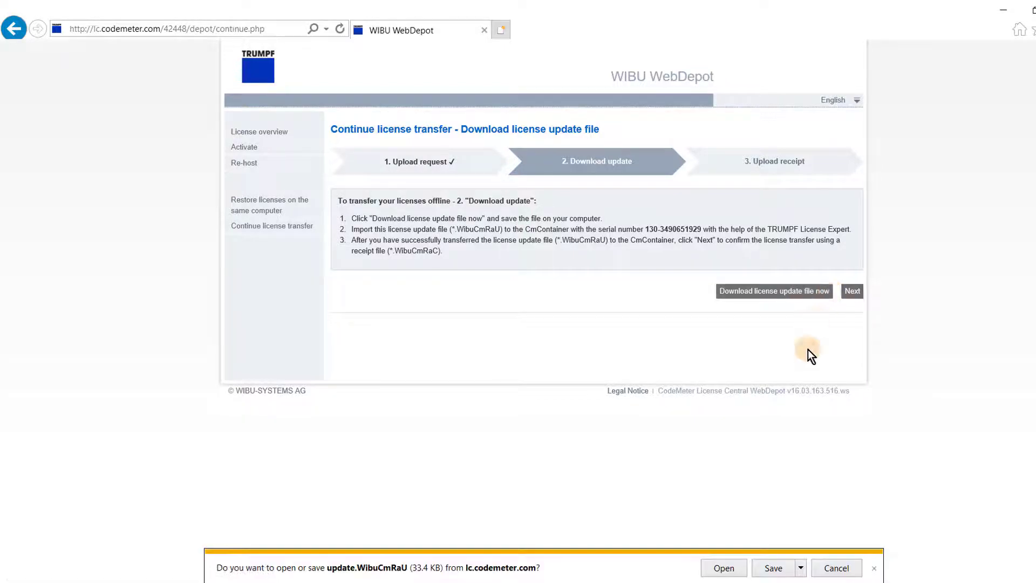
pyautogui.click(801, 568)
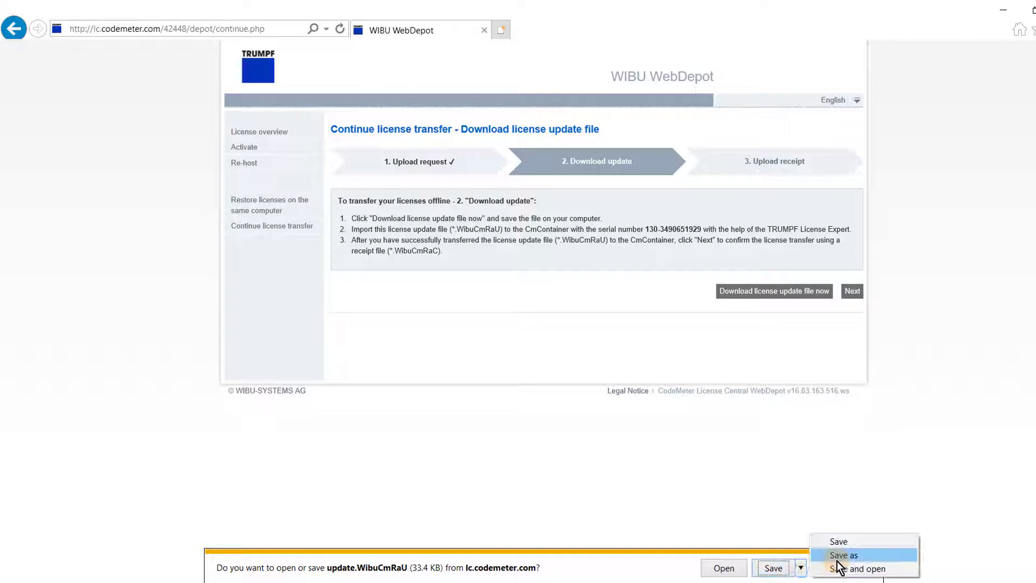
pyautogui.click(867, 556)
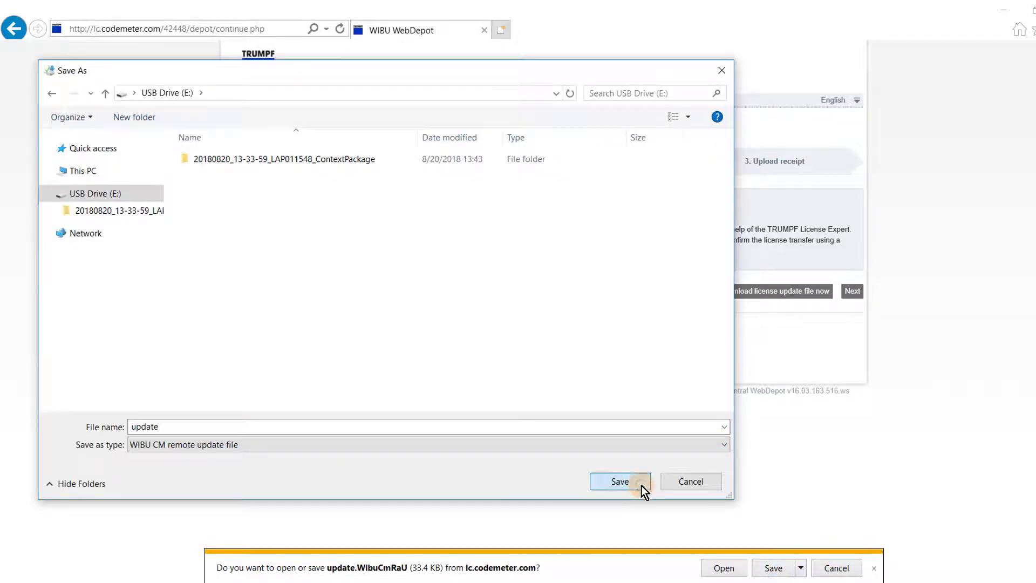
pyautogui.click(641, 485)
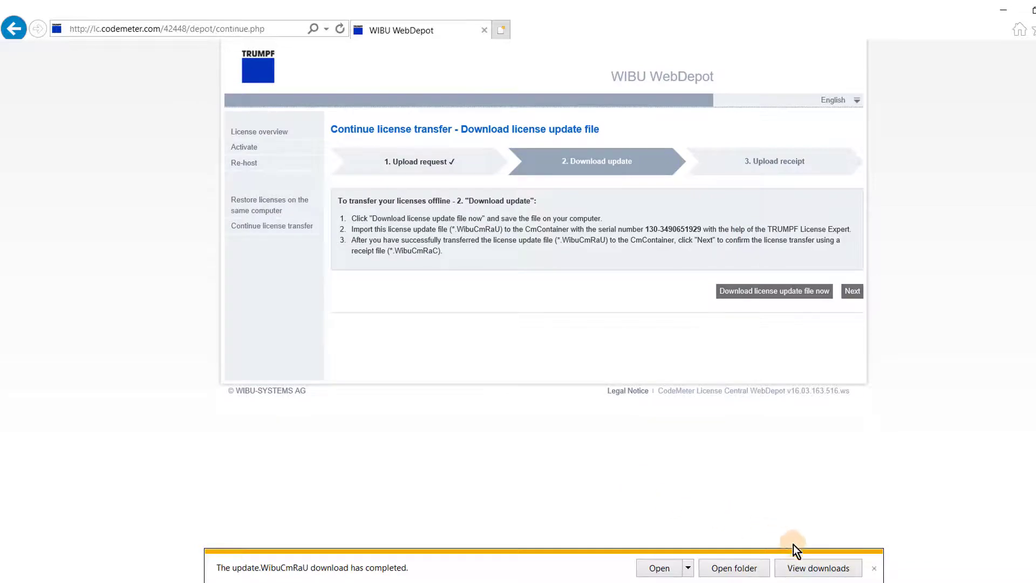
# Eject the USB drive via the tray's Eject Mass Storage option.
pyautogui.click(875, 571)
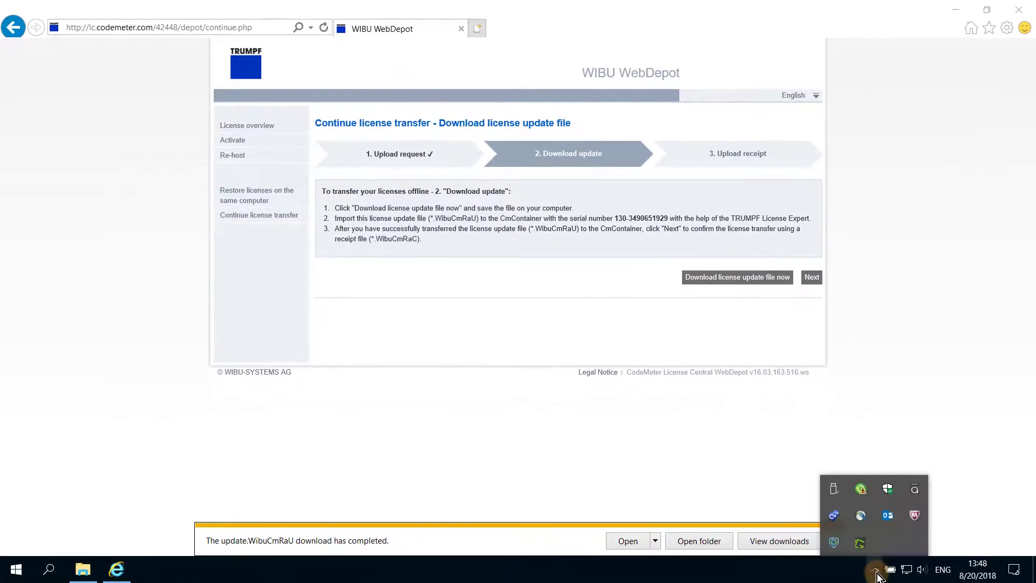
pyautogui.click(843, 496)
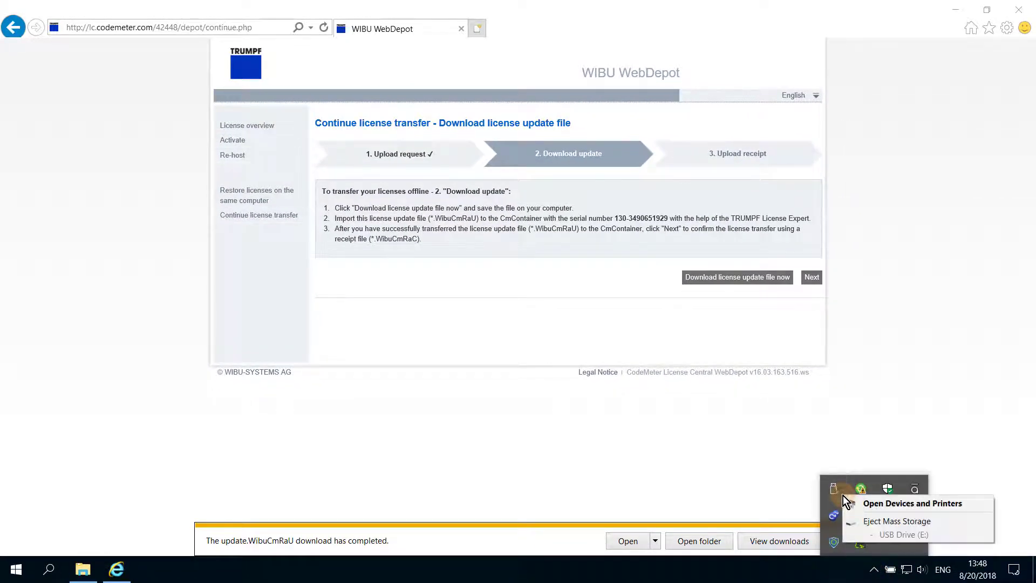
pyautogui.click(936, 523)
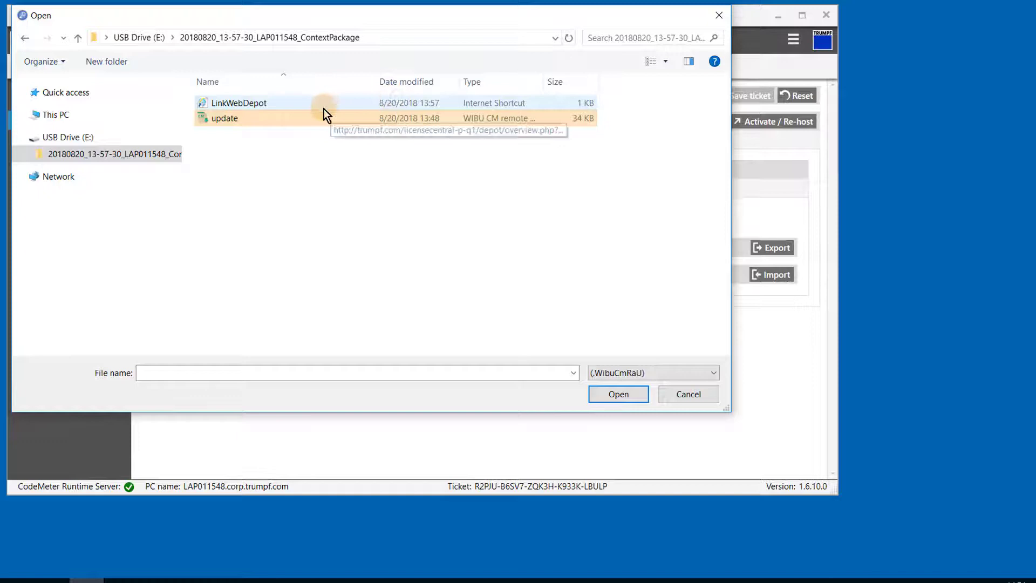
# Import the 'update' file in Offline management and proceed to generate the receipt.
pyautogui.click(316, 129)
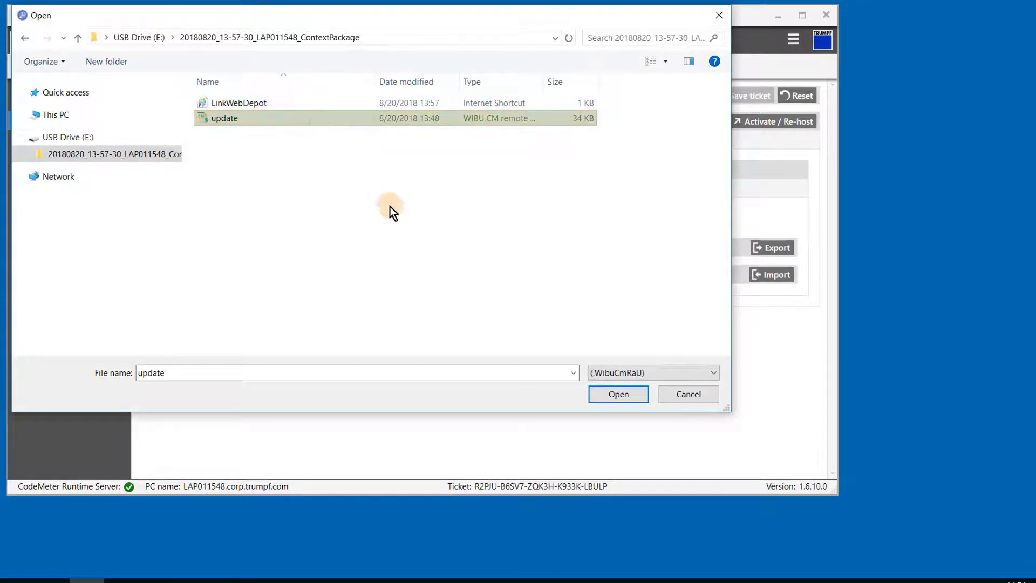
pyautogui.click(619, 394)
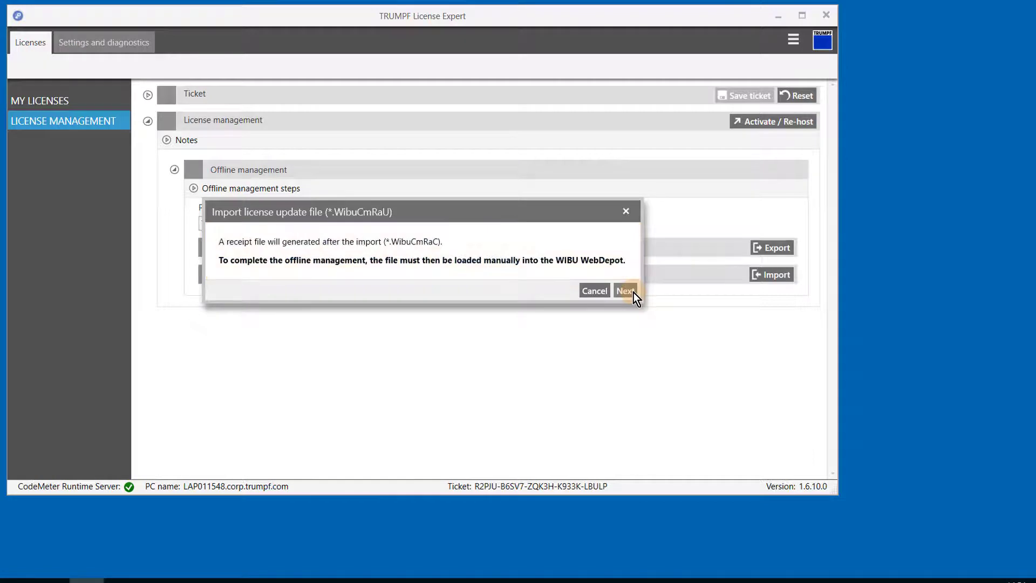
pyautogui.click(633, 292)
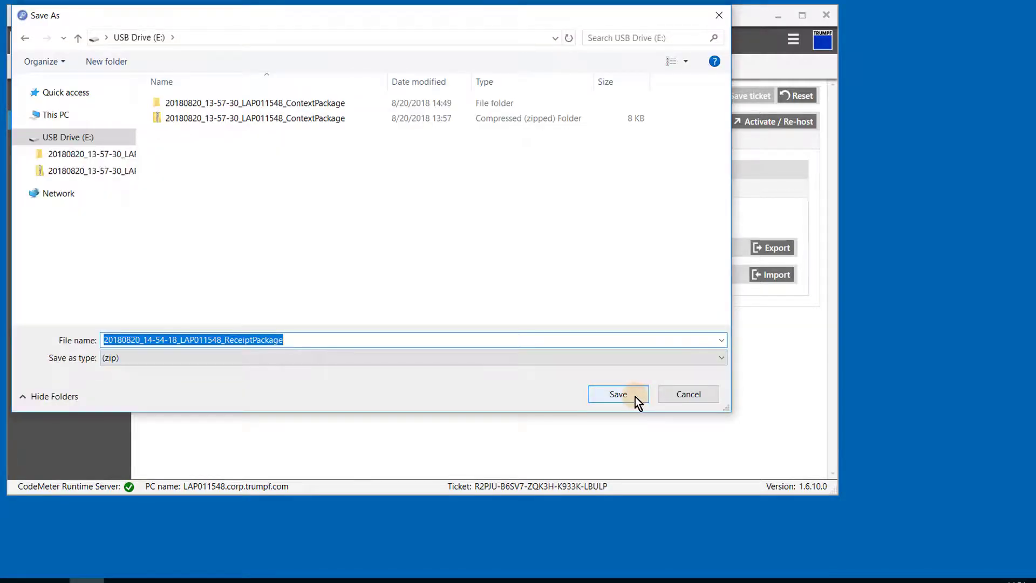
# Save the ReceiptPackage zip to USB Drive (E:) and extract it there.
pyautogui.click(636, 396)
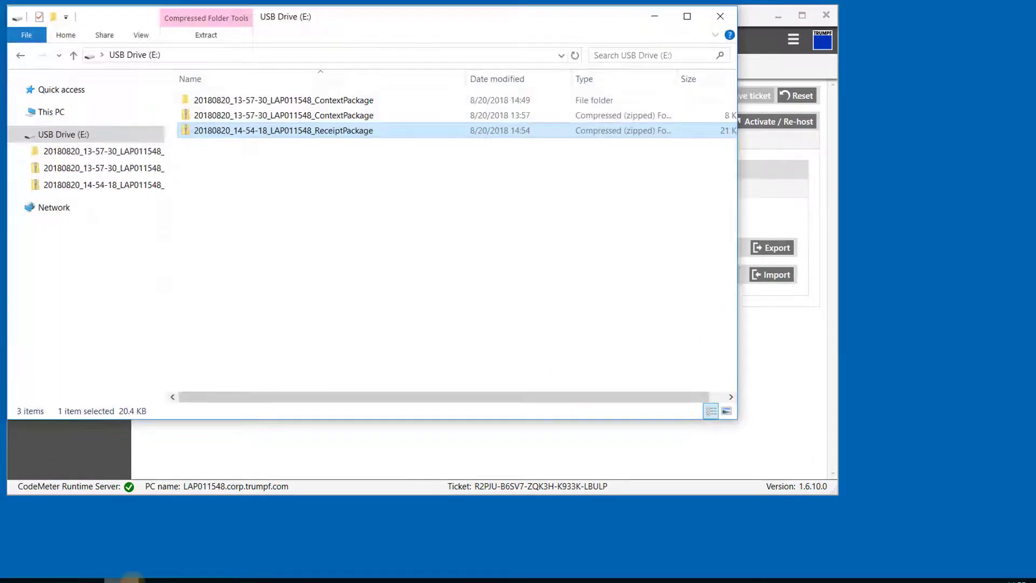
pyautogui.rightClick(379, 135)
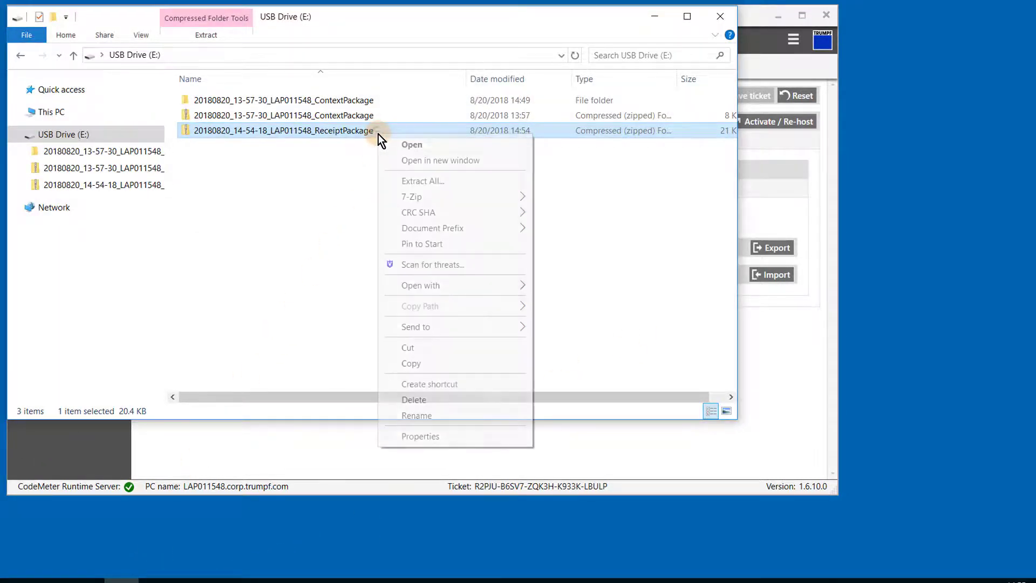
pyautogui.click(455, 183)
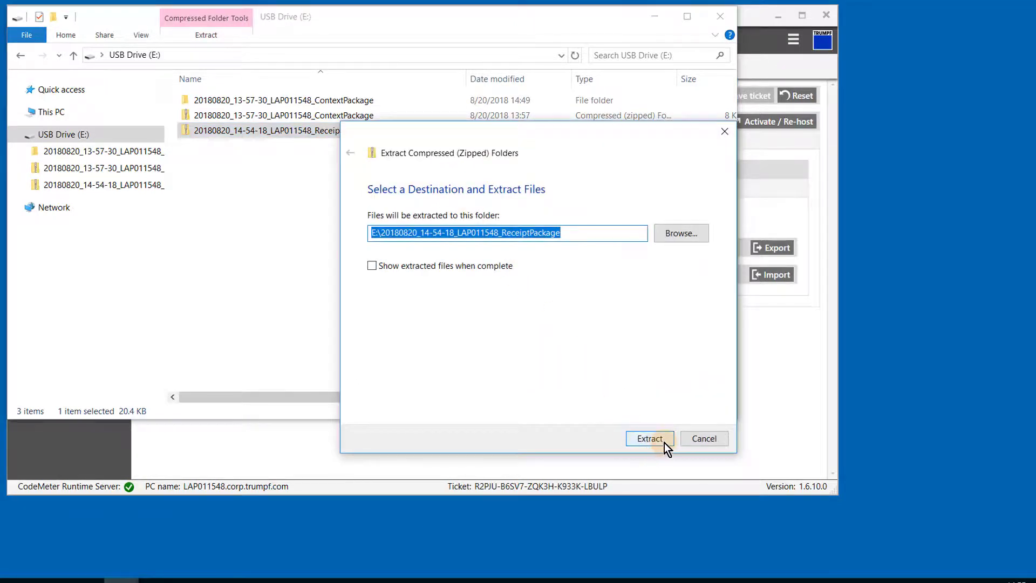
pyautogui.click(650, 438)
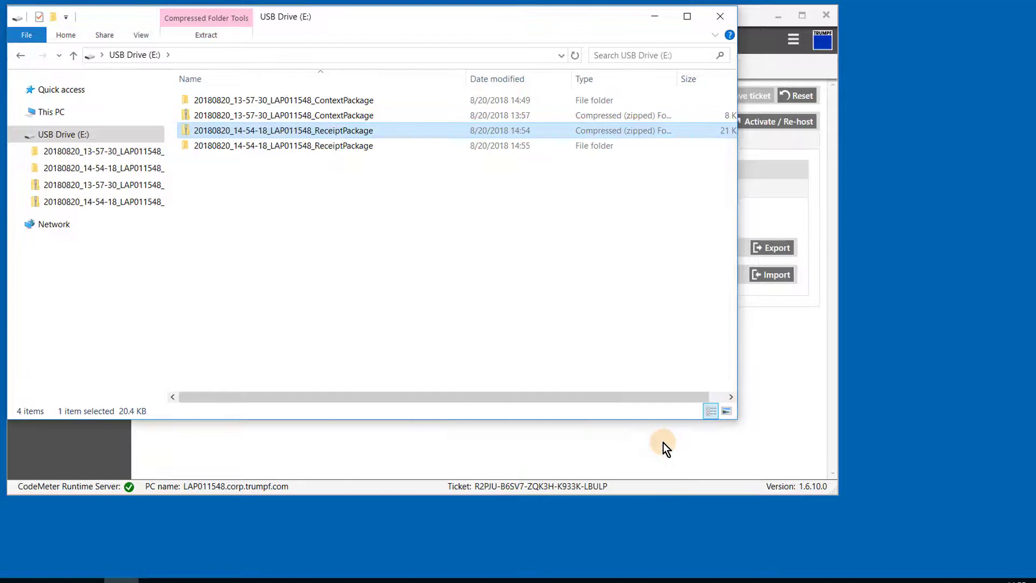
# Close File Explorer and eject USB Drive (E:) from the system tray.
pyautogui.click(717, 17)
pyautogui.click(874, 570)
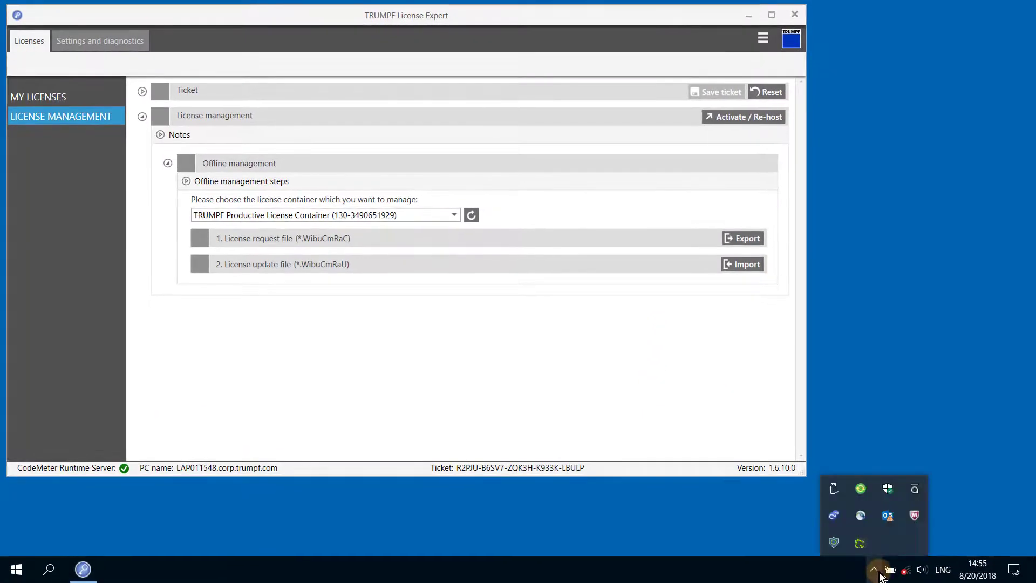
pyautogui.click(836, 491)
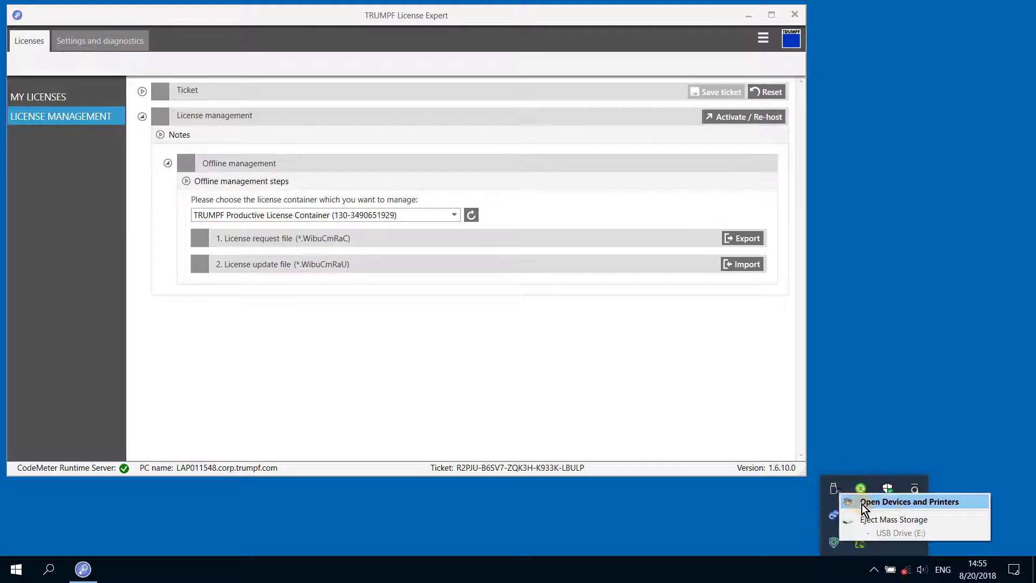
pyautogui.click(933, 524)
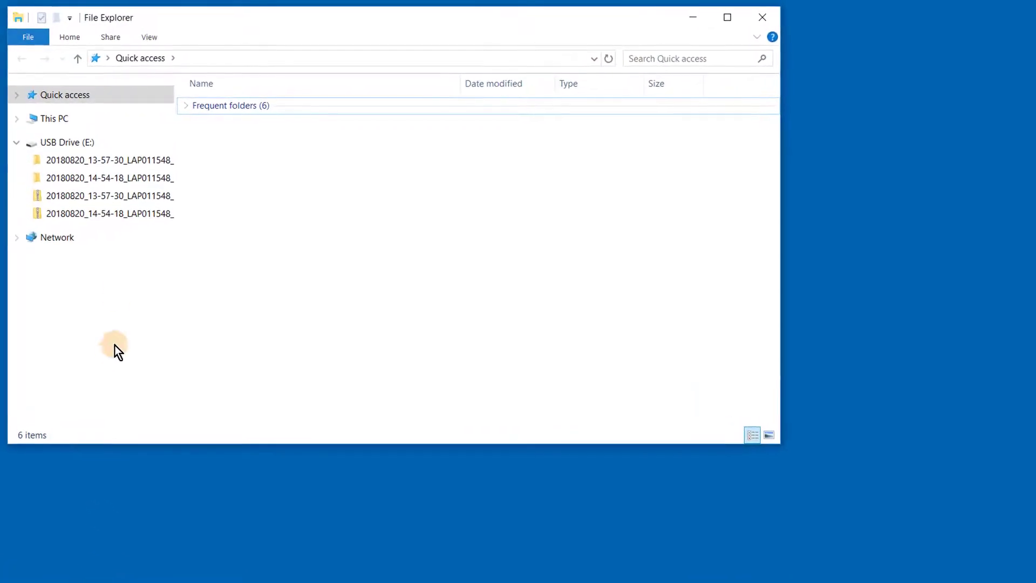
# Open the ReceiptPackage folder on USB Drive (E:) and its LinkWebDepot shortcut to WIBU WebDepot.
pyautogui.click(90, 142)
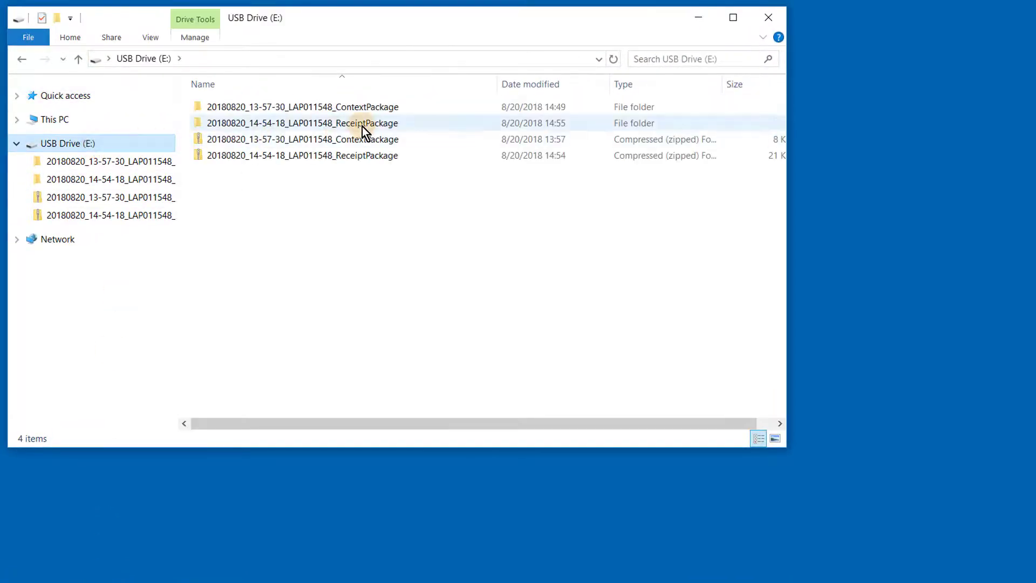
pyautogui.doubleClick(411, 122)
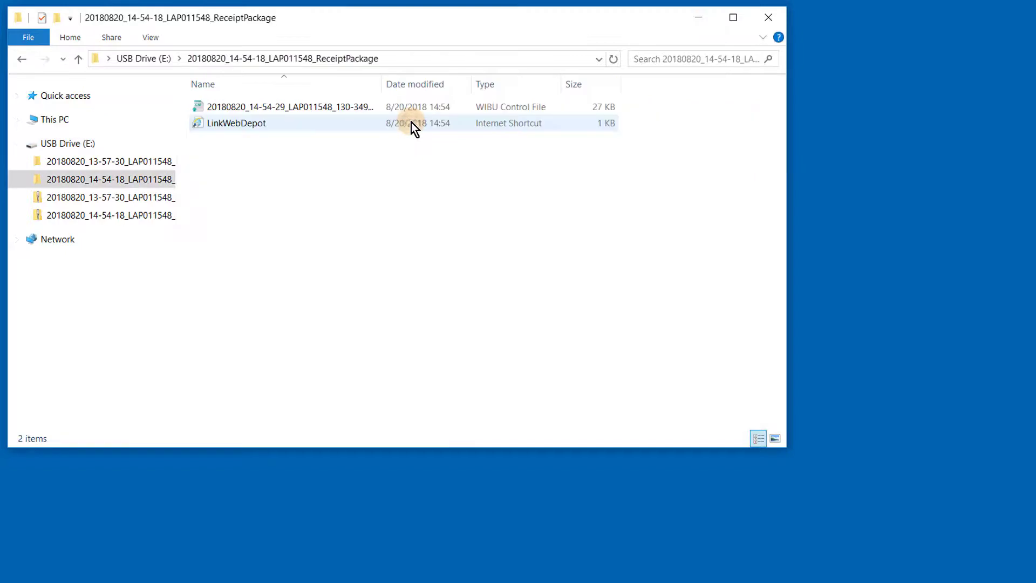
pyautogui.moveTo(375, 124)
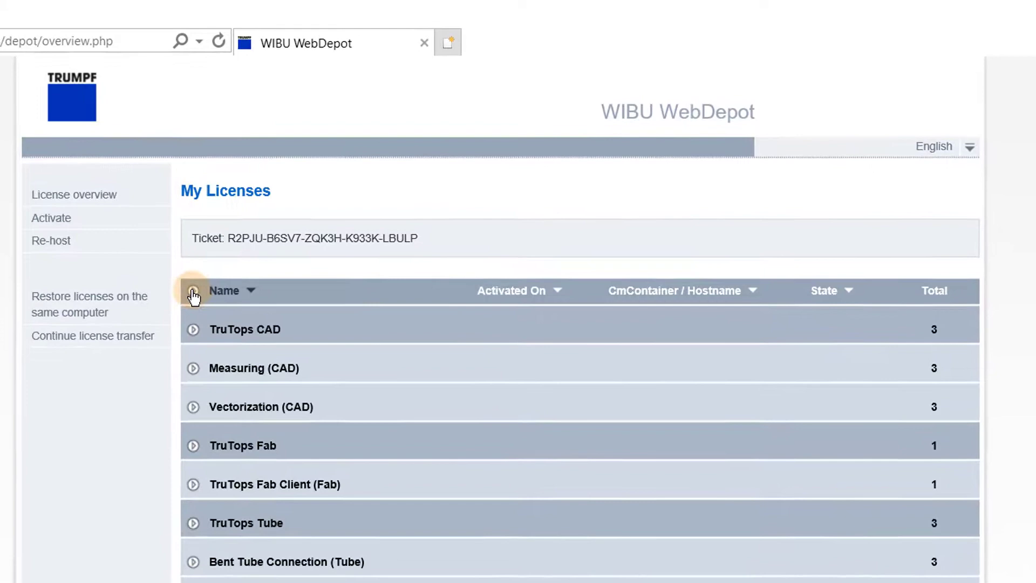
# Check the license groups' states, then continue the license transfer to the Upload receipt page.
pyautogui.click(193, 293)
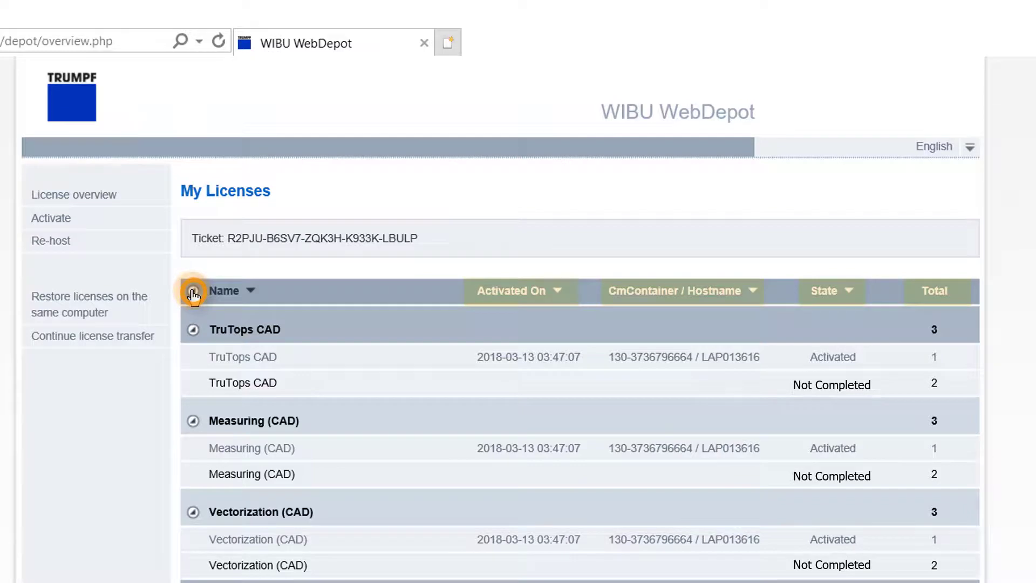
pyautogui.click(193, 293)
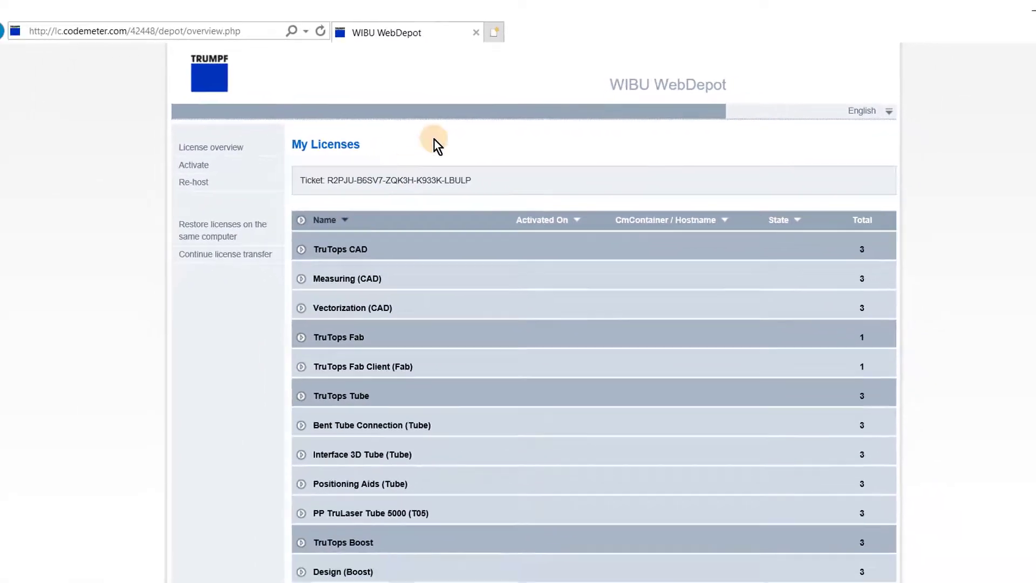
pyautogui.scroll(-3, 601, 199)
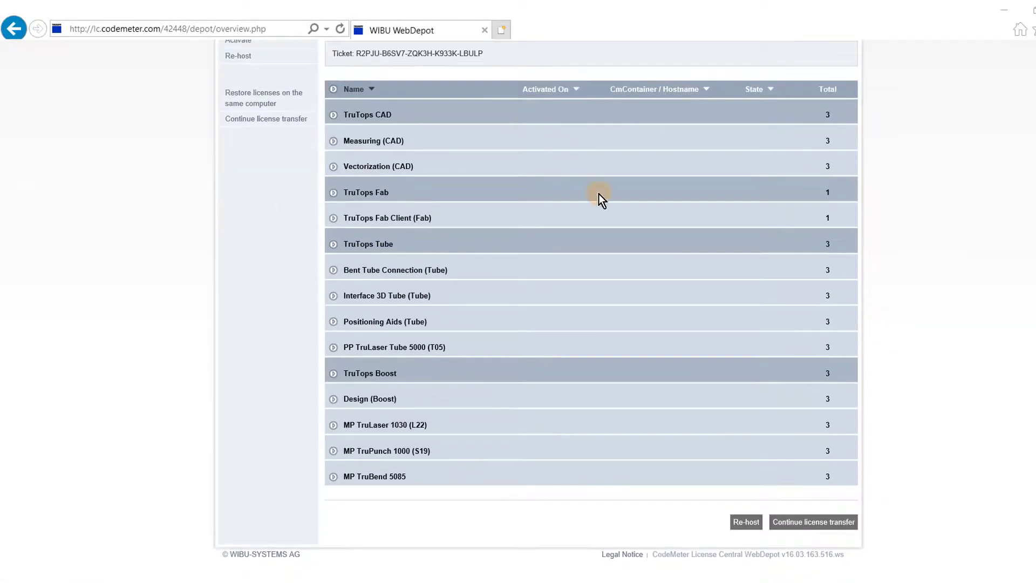
pyautogui.click(854, 531)
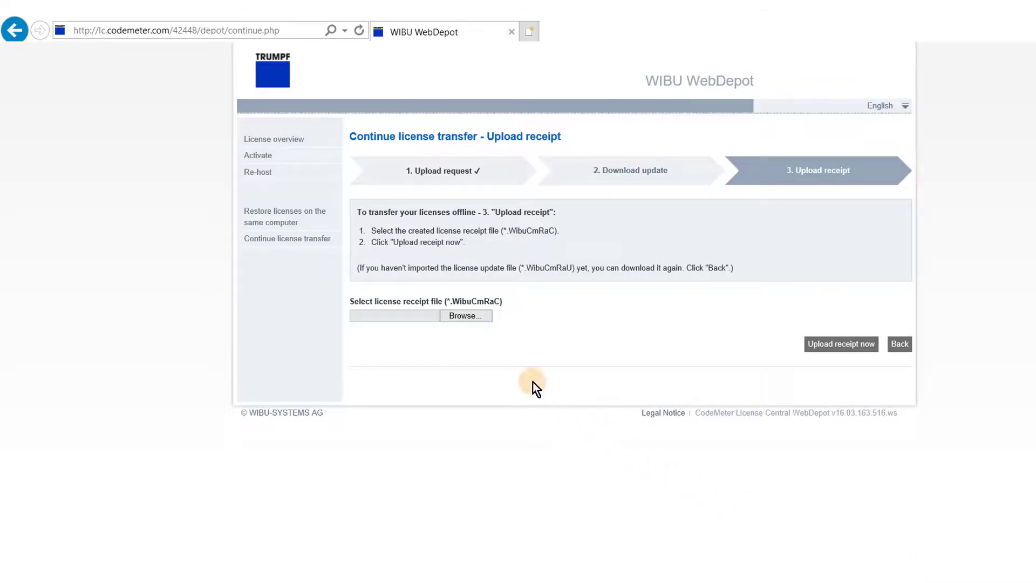
# Upload the license receipt file from the ReceiptPackage folder and acknowledge the completed transfer.
pyautogui.click(483, 319)
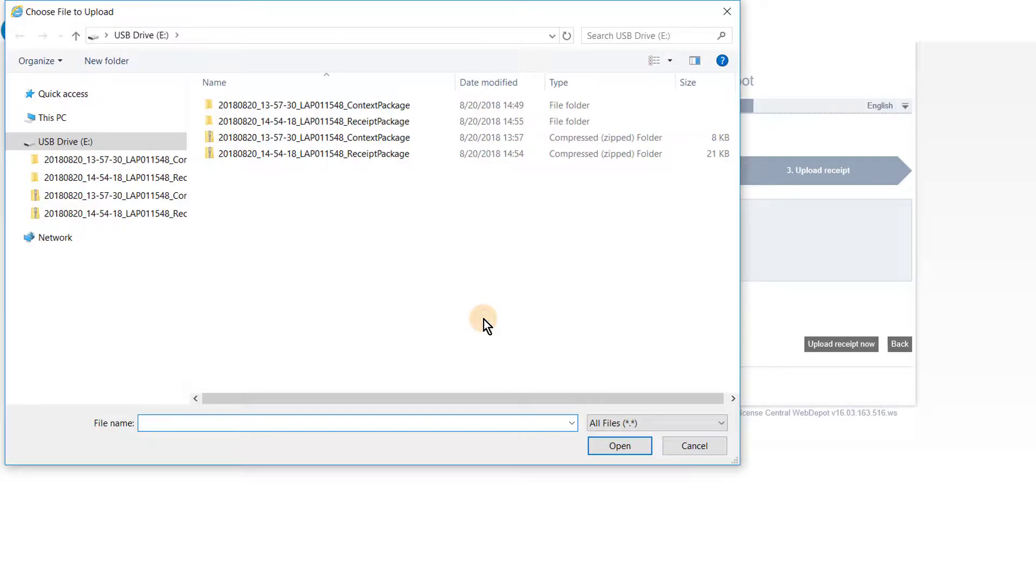
pyautogui.doubleClick(416, 123)
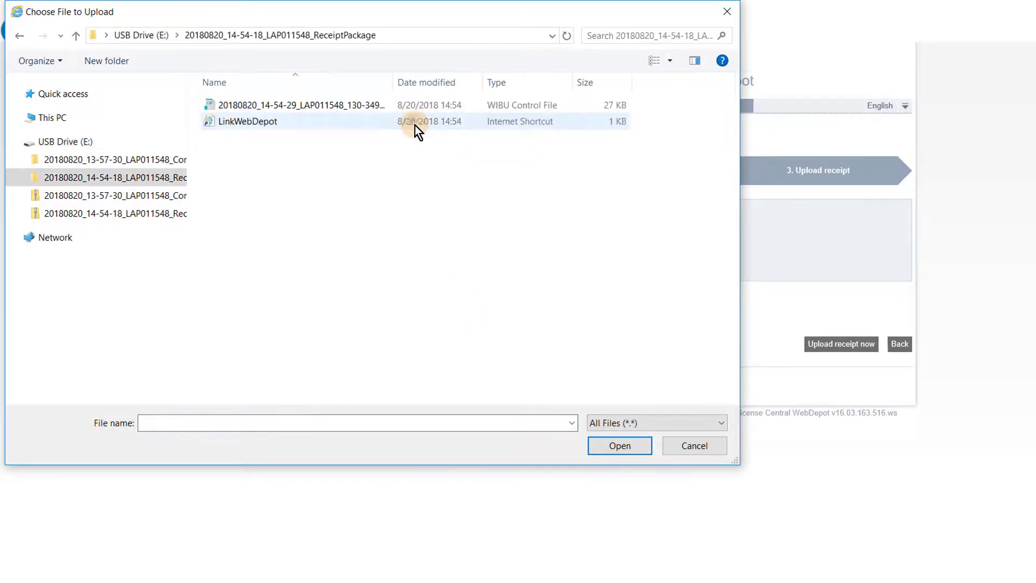
pyautogui.doubleClick(390, 109)
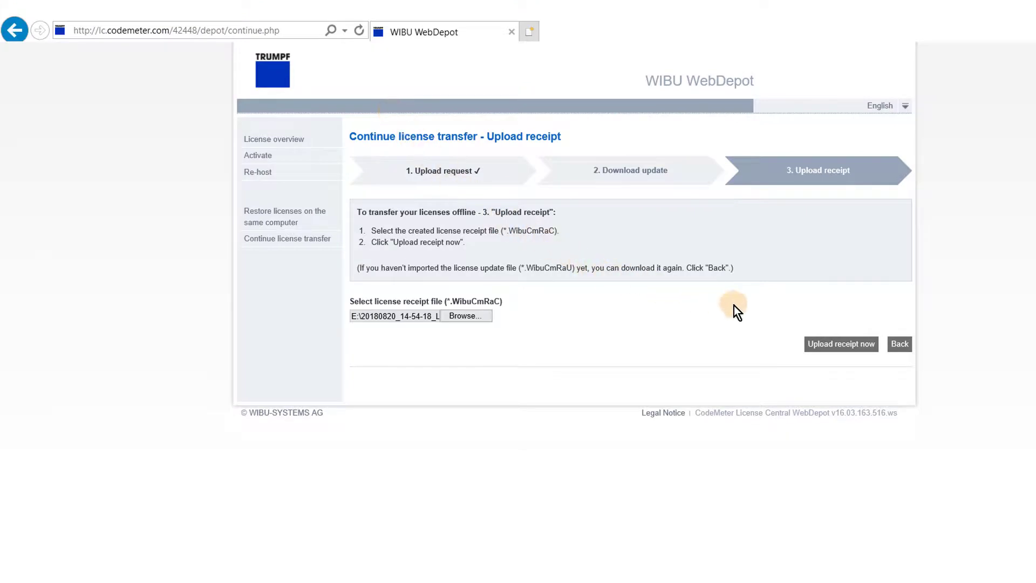
pyautogui.click(872, 349)
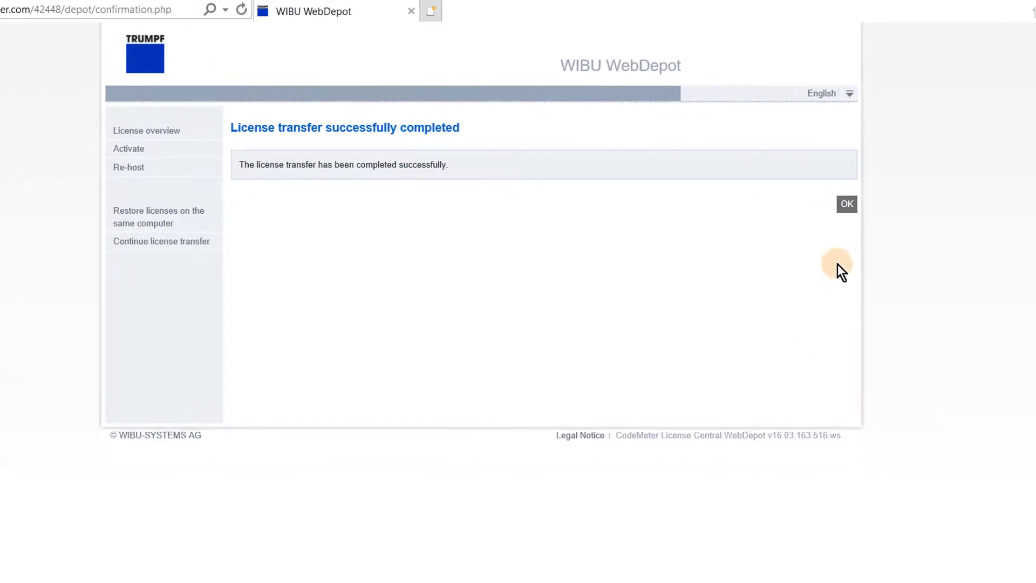
pyautogui.click(847, 204)
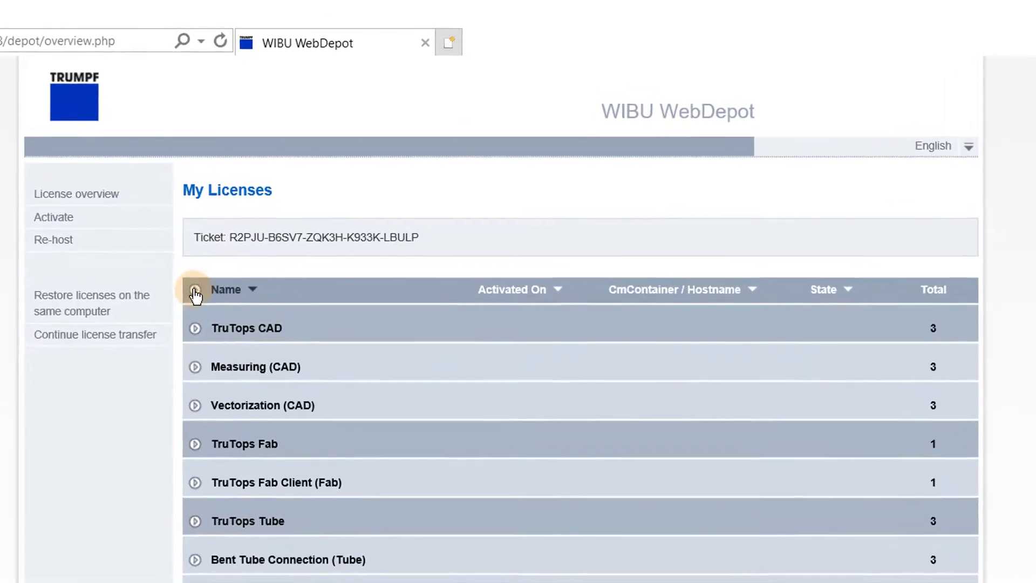
# Expand all license groups to confirm TruTops CAD, Measuring and Vectorization read Activated, then collapse them.
pyautogui.click(249, 258)
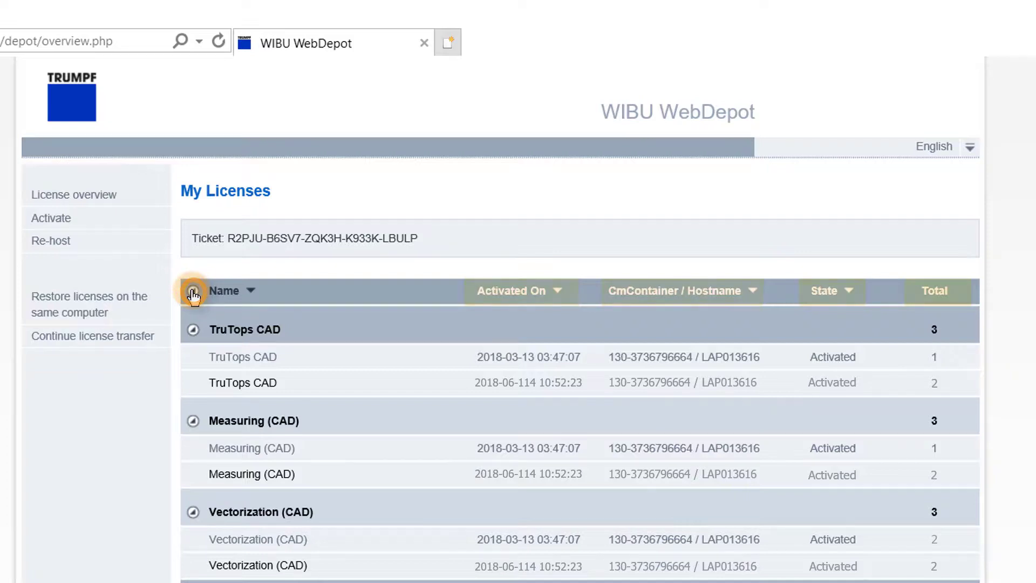
pyautogui.click(192, 291)
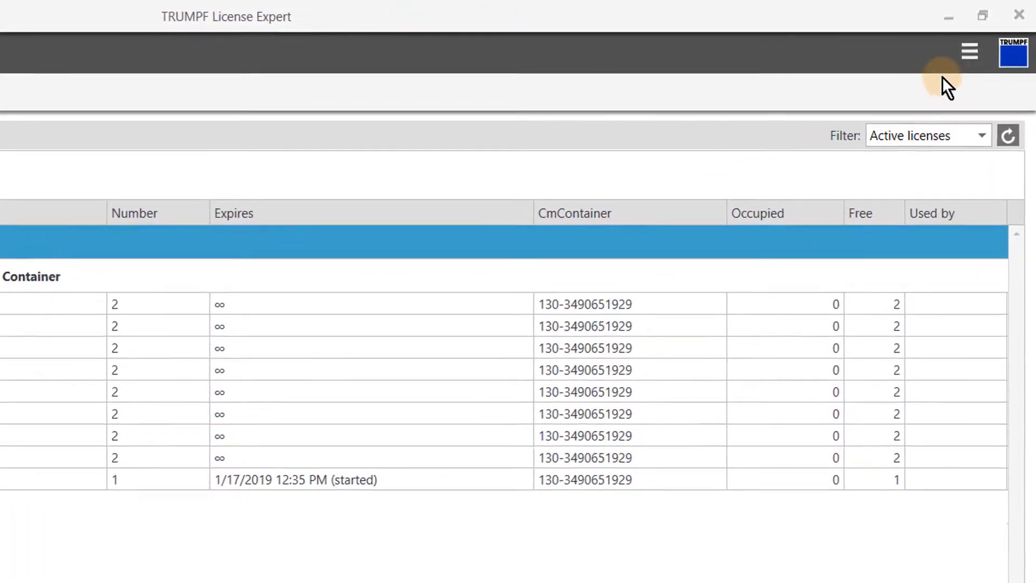
# Open the top-right menu listing the operator's manual, licensing documents and logfile.
pyautogui.click(977, 57)
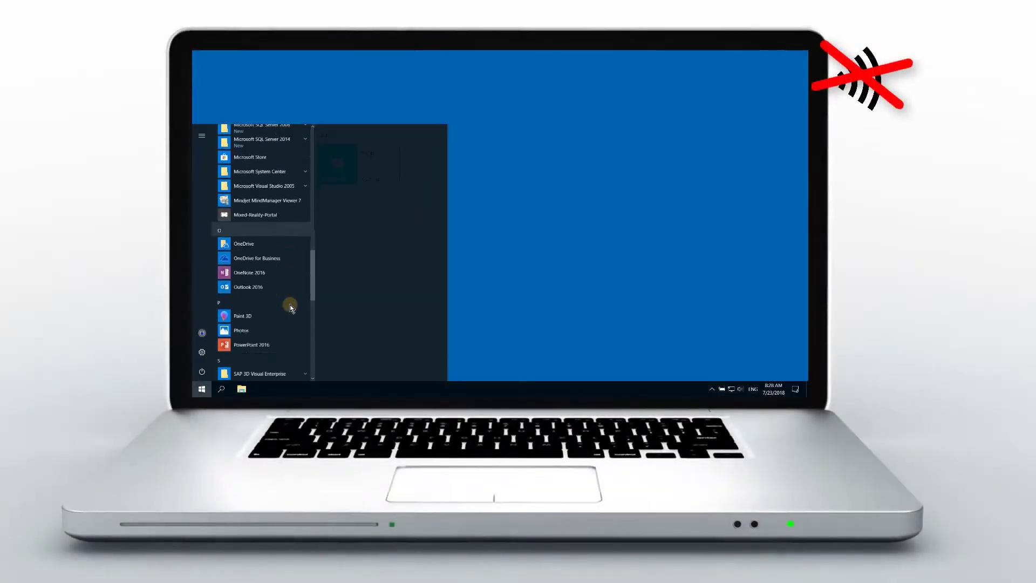
# Launch TruTops Boost from the TRUMPF program group in the Start menu.
pyautogui.scroll(-8, 290, 304)
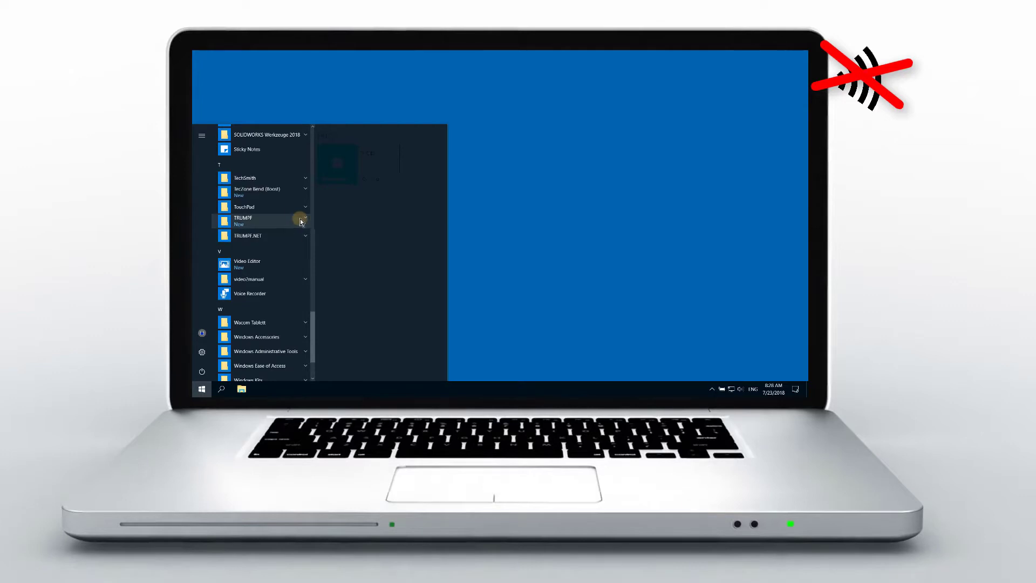
pyautogui.click(301, 222)
pyautogui.scroll(-2, 297, 230)
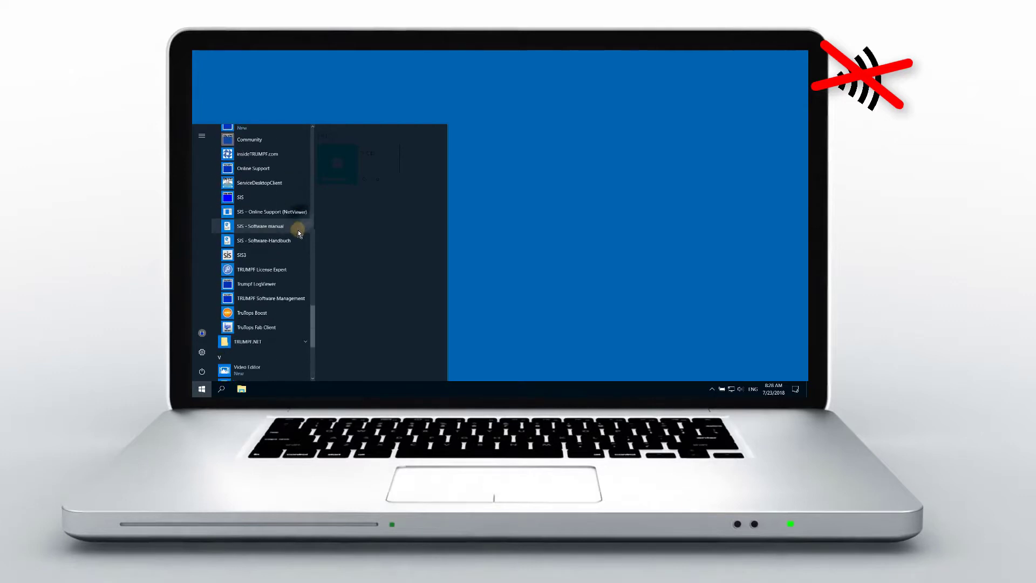
pyautogui.click(280, 313)
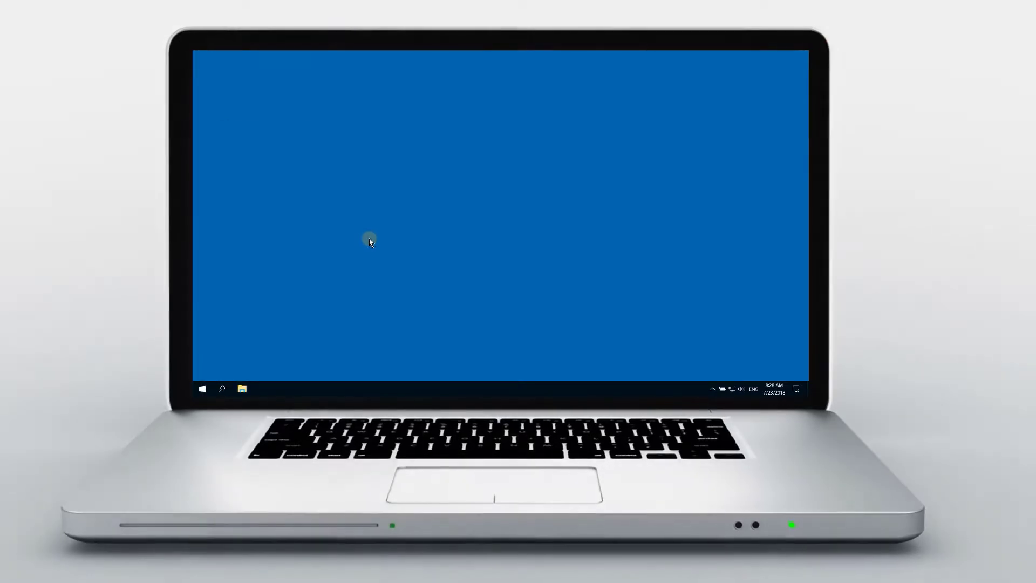